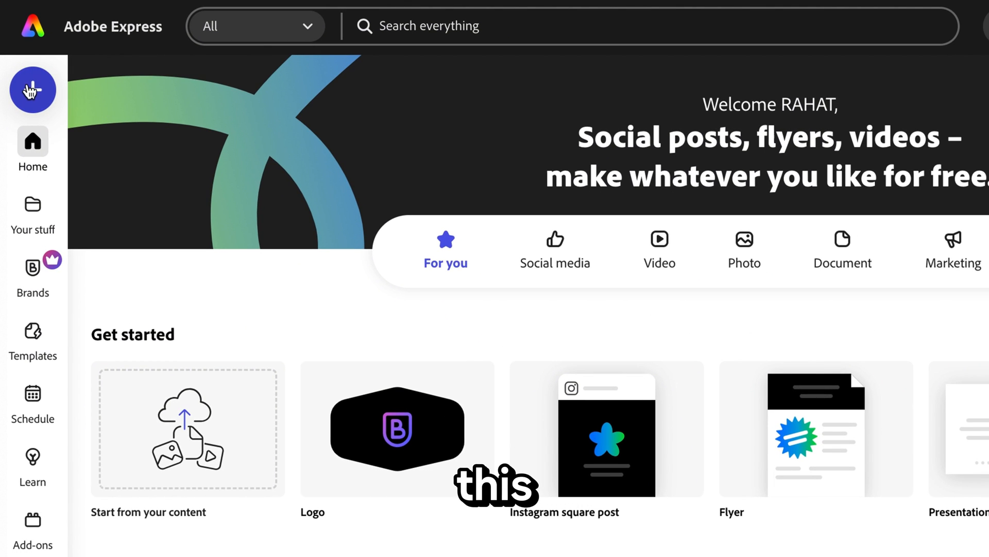
Step: Start a new Animate from audio project via Quick actions
{"action": "left_click", "coordinate": [33, 90]}
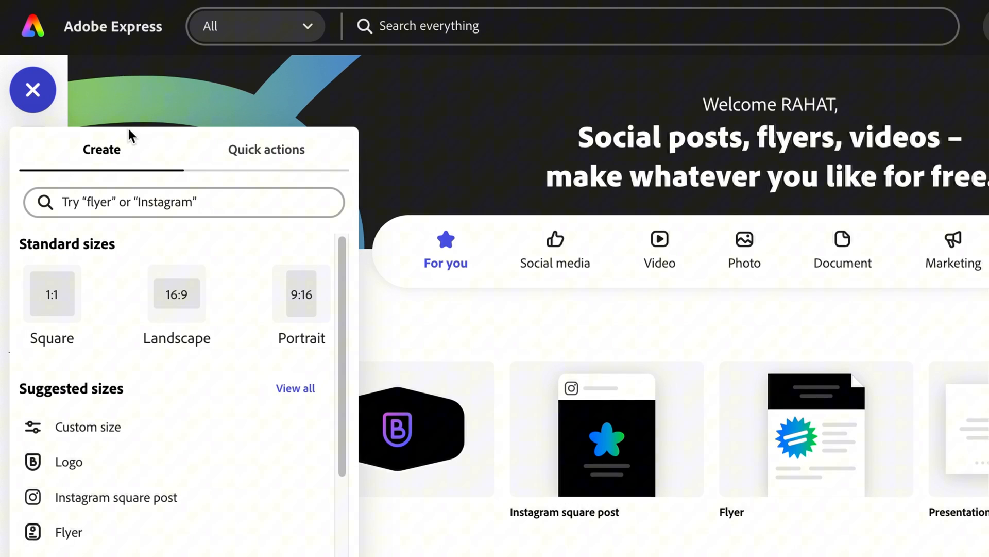
{"action": "left_click", "coordinate": [255, 158]}
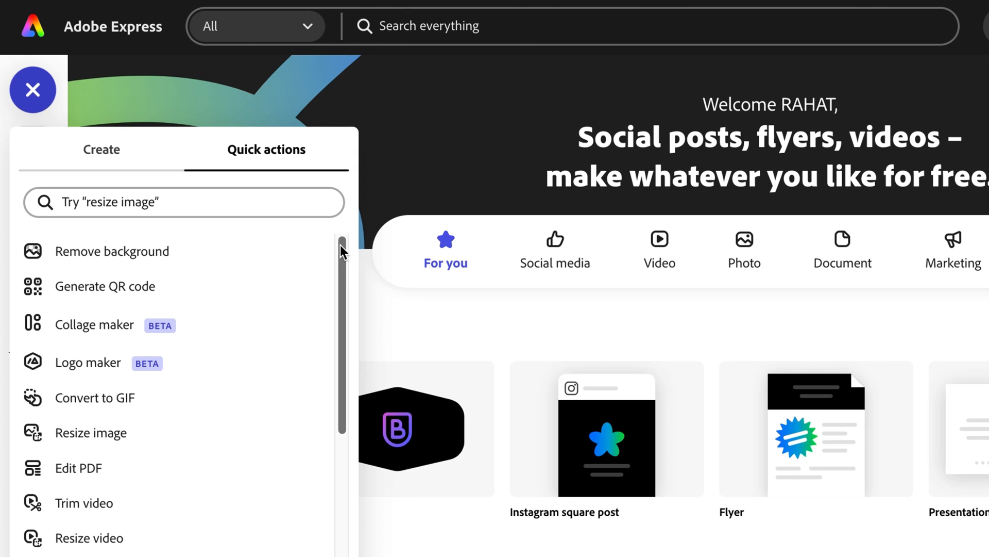
{"action": "left_click_drag", "start_coordinate": [341, 244], "coordinate": [347, 403]}
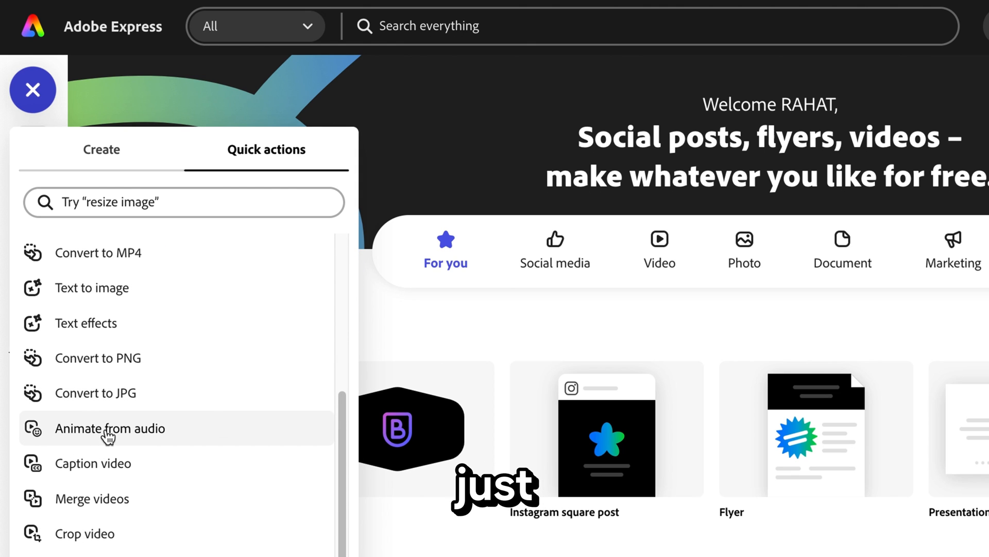
{"action": "left_click", "coordinate": [106, 429]}
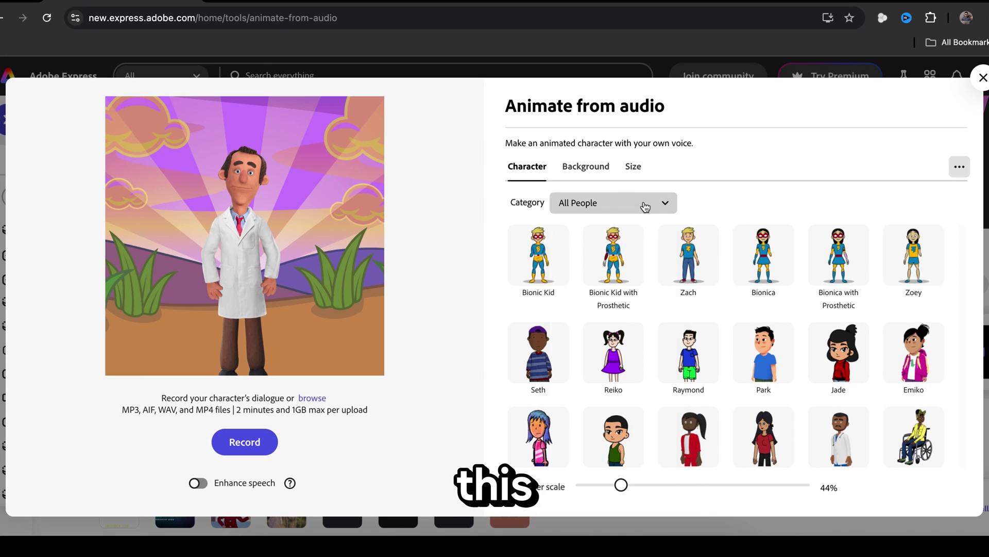
Step: Browse the character categories: Food, Classroom, Costumed Characters and All People
{"action": "left_click", "coordinate": [645, 206]}
{"action": "left_click", "coordinate": [603, 514]}
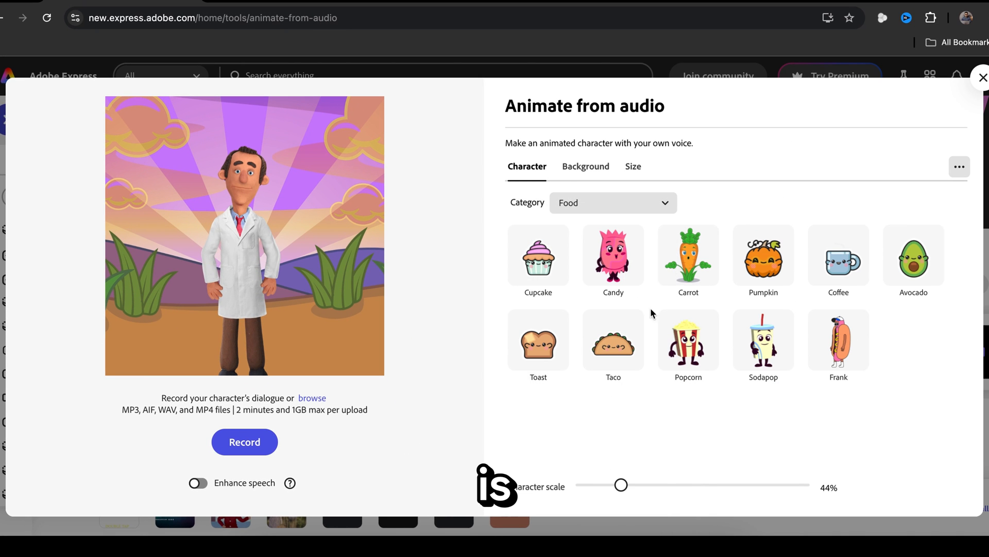
{"action": "left_click", "coordinate": [626, 209]}
{"action": "left_click", "coordinate": [579, 469]}
{"action": "left_click", "coordinate": [612, 209]}
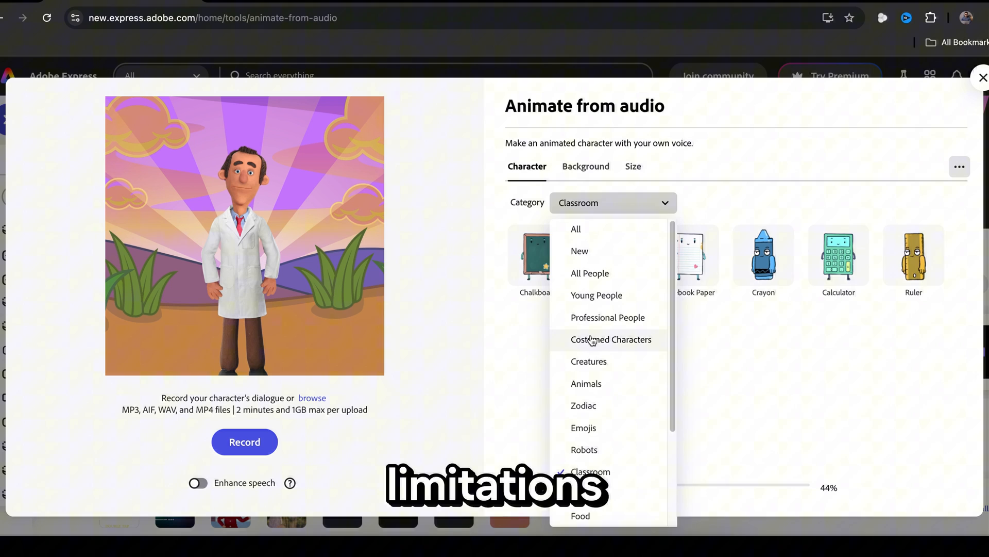
{"action": "left_click", "coordinate": [592, 339]}
{"action": "left_click", "coordinate": [619, 207]}
{"action": "left_click", "coordinate": [599, 273]}
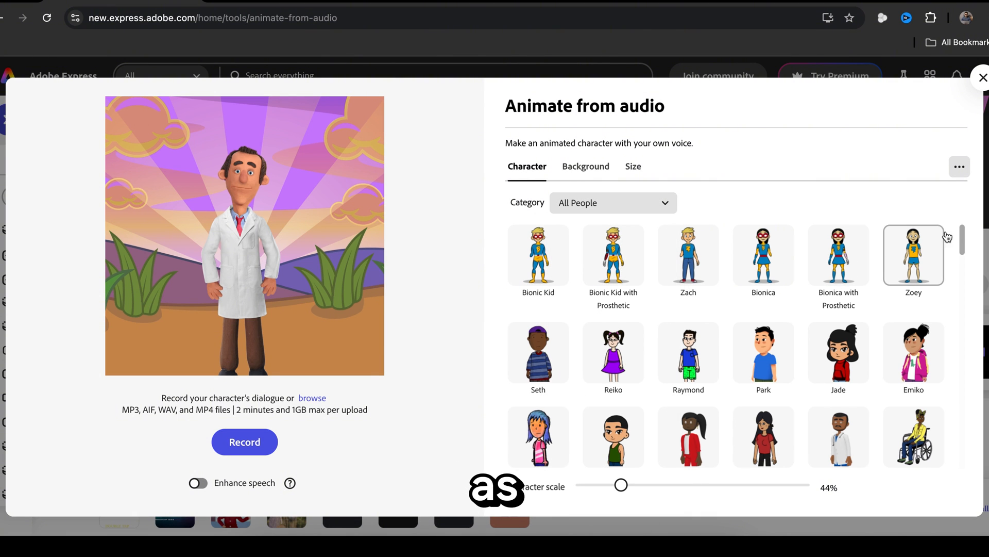
{"action": "mouse_move", "coordinate": [963, 234]}
{"action": "left_mouse_down"}
{"action": "mouse_move", "coordinate": [939, 347]}
{"action": "mouse_move", "coordinate": [950, 418]}
{"action": "left_mouse_up"}
Step: After previewing Ricky, Jamie and Lucy, choose Sticky, reposition it and scale it to 46%
{"action": "left_click", "coordinate": [548, 303]}
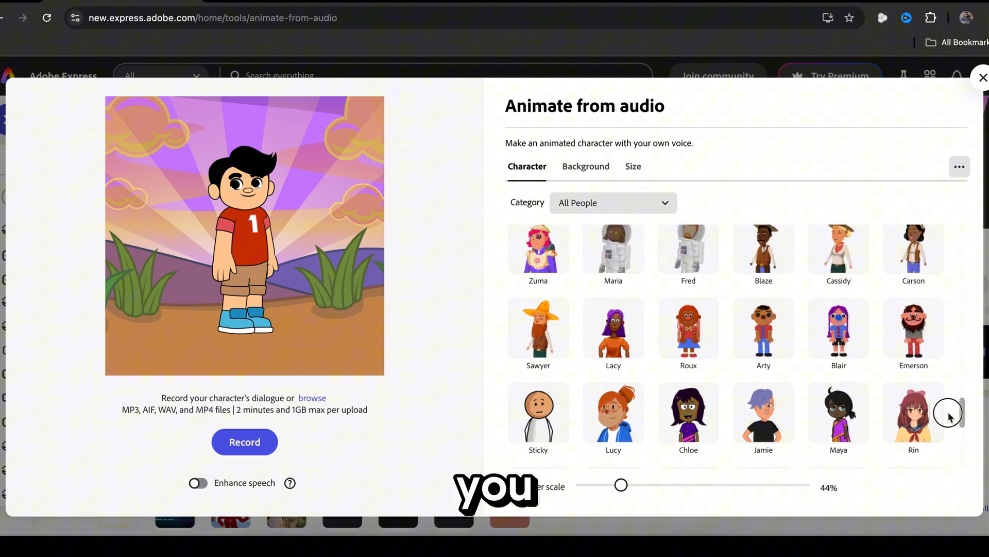
{"action": "left_click", "coordinate": [781, 367]}
{"action": "left_click", "coordinate": [634, 369]}
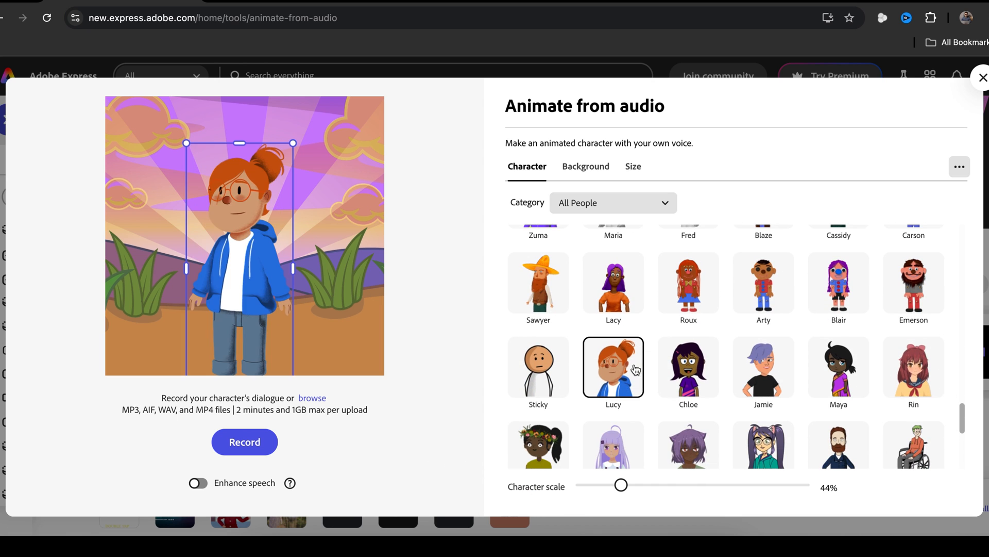
{"action": "left_click", "coordinate": [545, 383]}
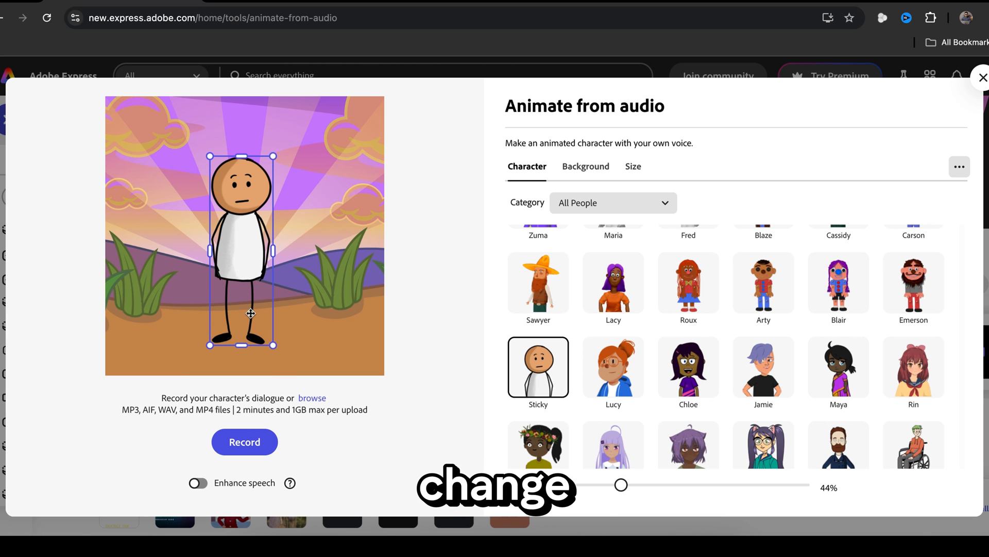
{"action": "left_click_drag", "start_coordinate": [245, 292], "coordinate": [251, 292]}
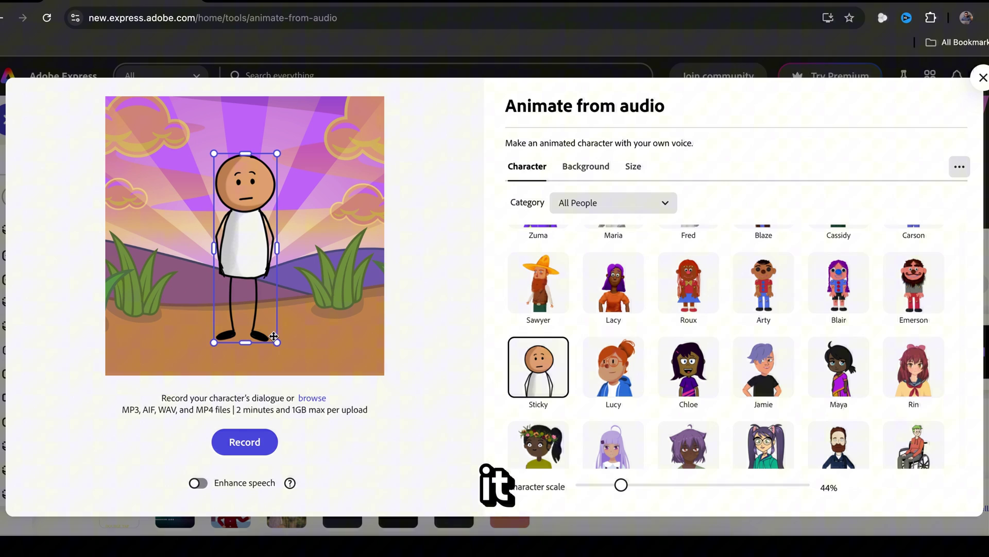
{"action": "left_click_drag", "start_coordinate": [280, 344], "coordinate": [283, 347]}
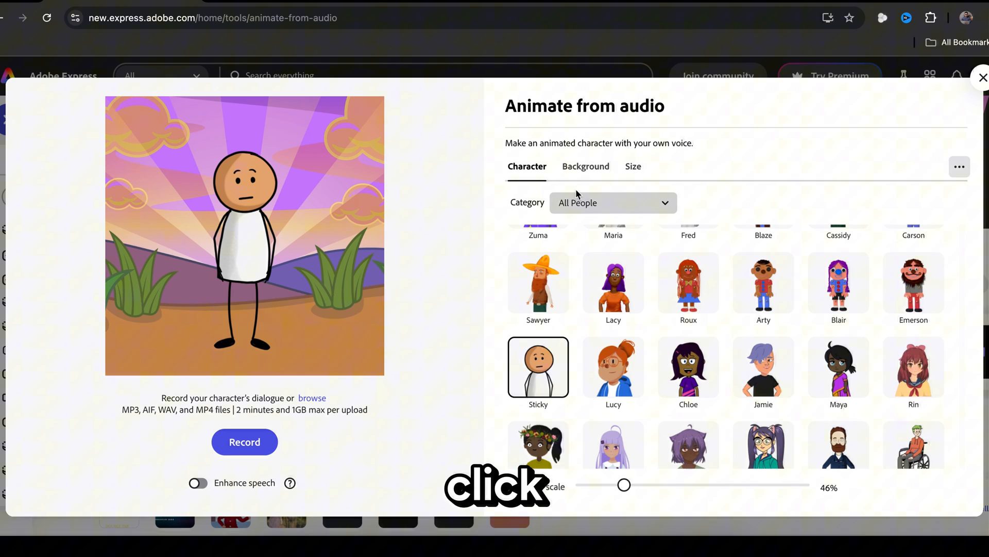
Step: After trying several scenes, set the Office background and nudge the figure into place
{"action": "left_click", "coordinate": [581, 170]}
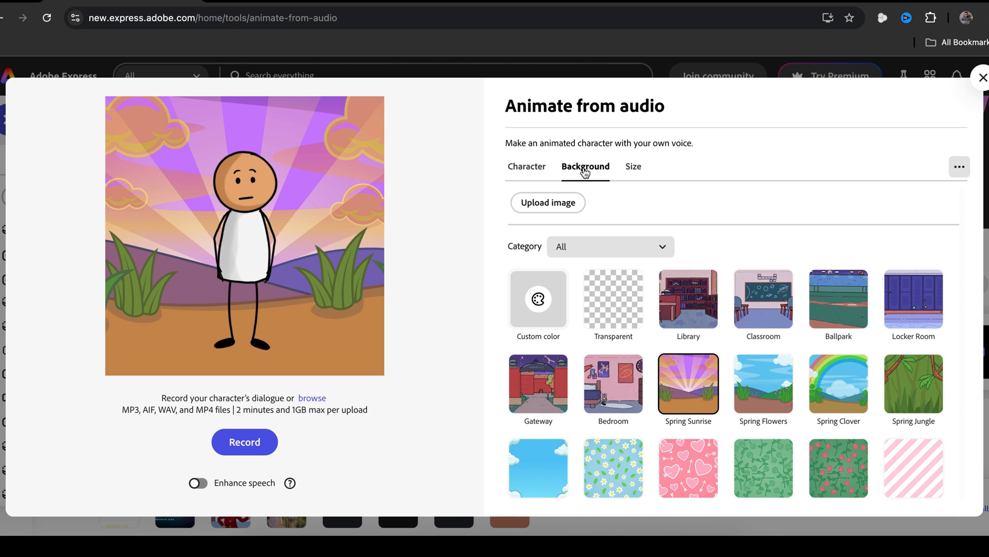
{"action": "left_click_drag", "start_coordinate": [964, 235], "coordinate": [937, 456]}
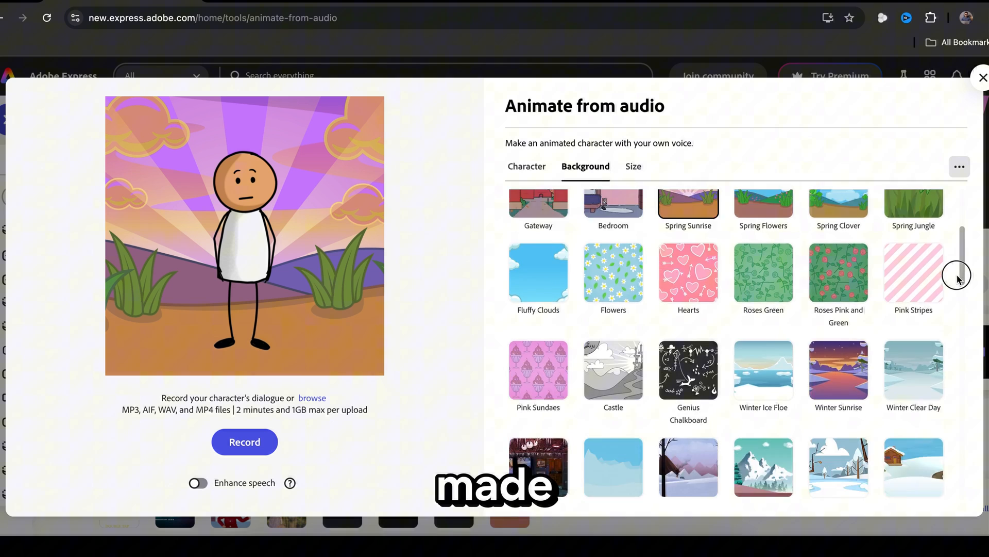
{"action": "scroll", "coordinate": [938, 456], "scroll_direction": "down", "scroll_amount": 1}
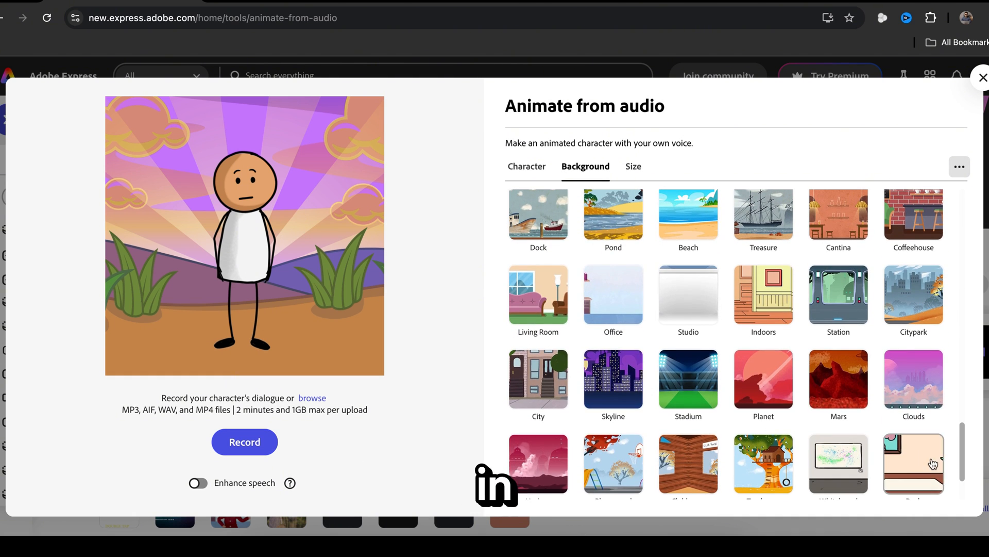
{"action": "left_click", "coordinate": [543, 316]}
{"action": "left_click", "coordinate": [899, 467]}
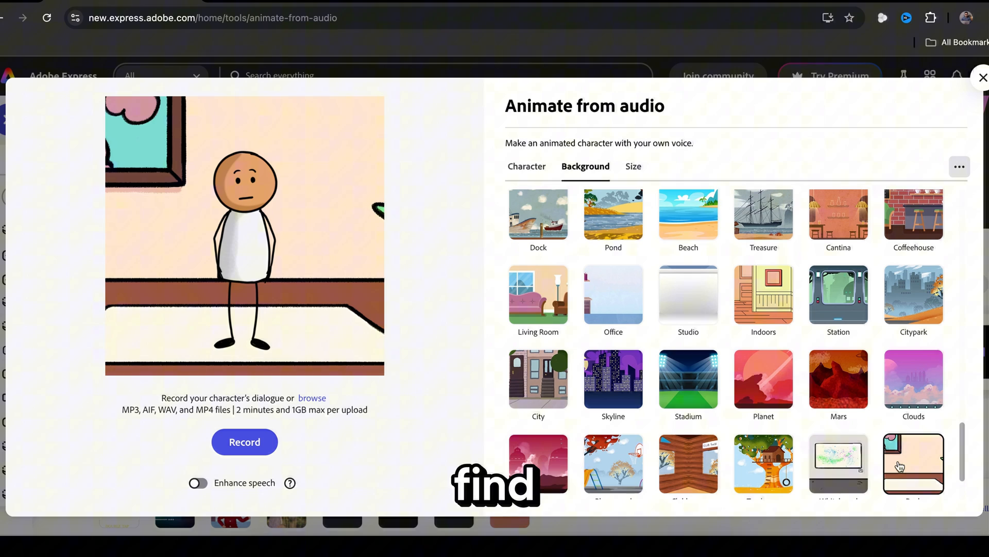
{"action": "left_click", "coordinate": [842, 480]}
{"action": "scroll", "coordinate": [933, 402], "scroll_direction": "up", "scroll_amount": 1}
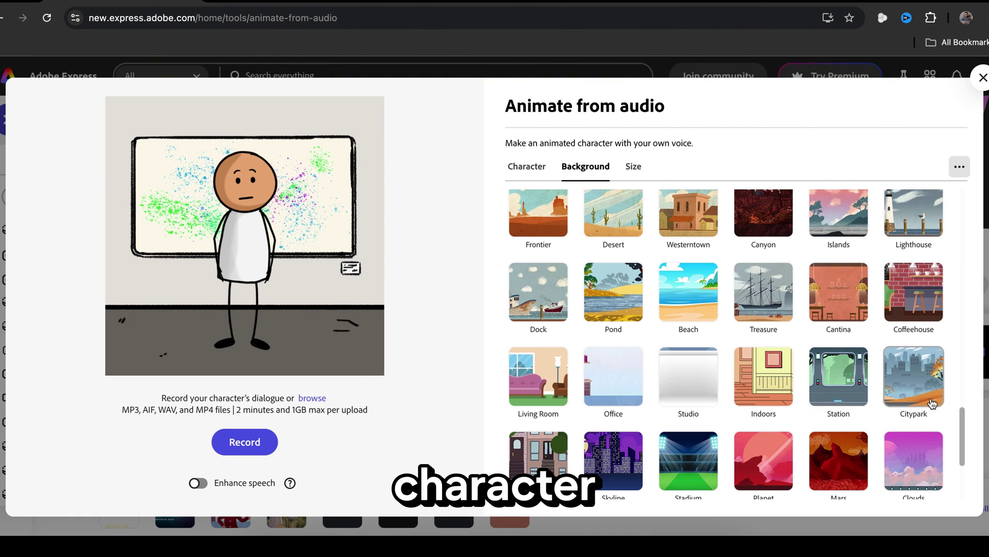
{"action": "left_click", "coordinate": [841, 385]}
{"action": "left_click", "coordinate": [686, 223]}
{"action": "left_click", "coordinate": [529, 218]}
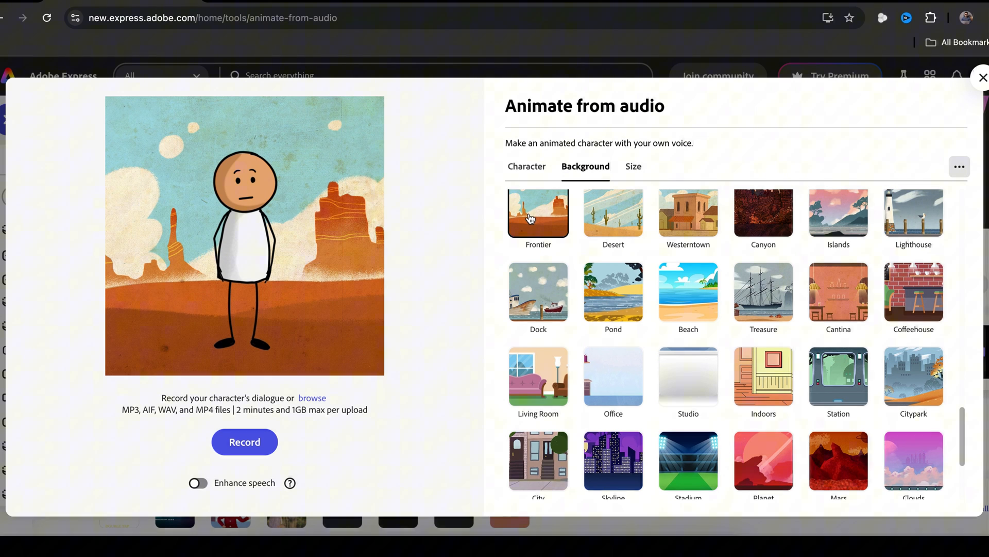
{"action": "left_click", "coordinate": [607, 384]}
{"action": "left_click_drag", "start_coordinate": [261, 272], "coordinate": [260, 275]}
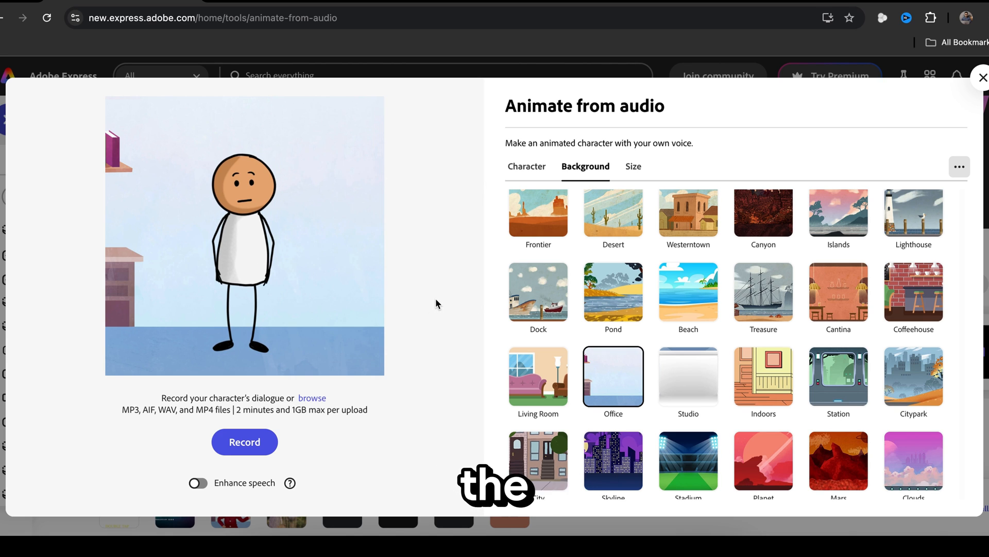
Step: Set the output size to YouTube Shorts 9:16
{"action": "left_click", "coordinate": [635, 169]}
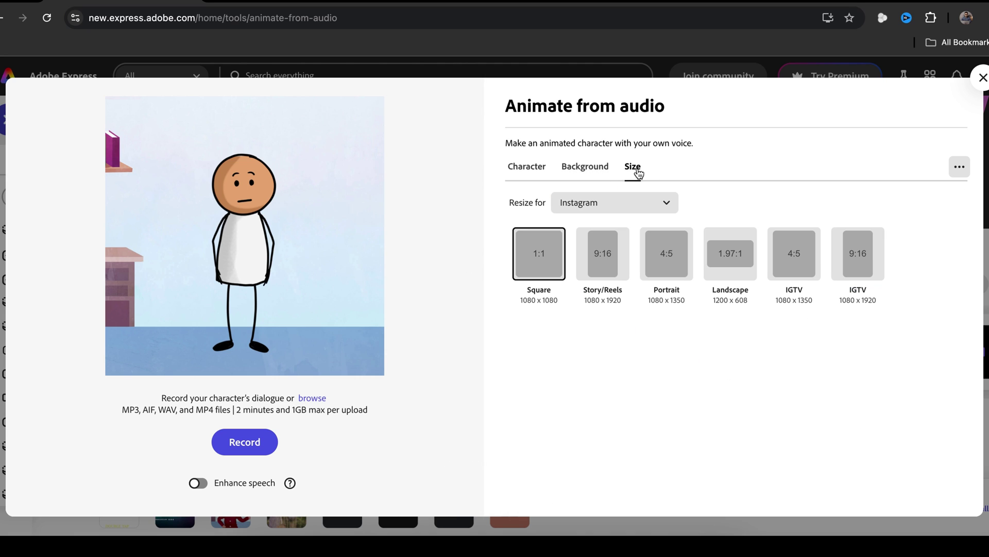
{"action": "left_click", "coordinate": [607, 206]}
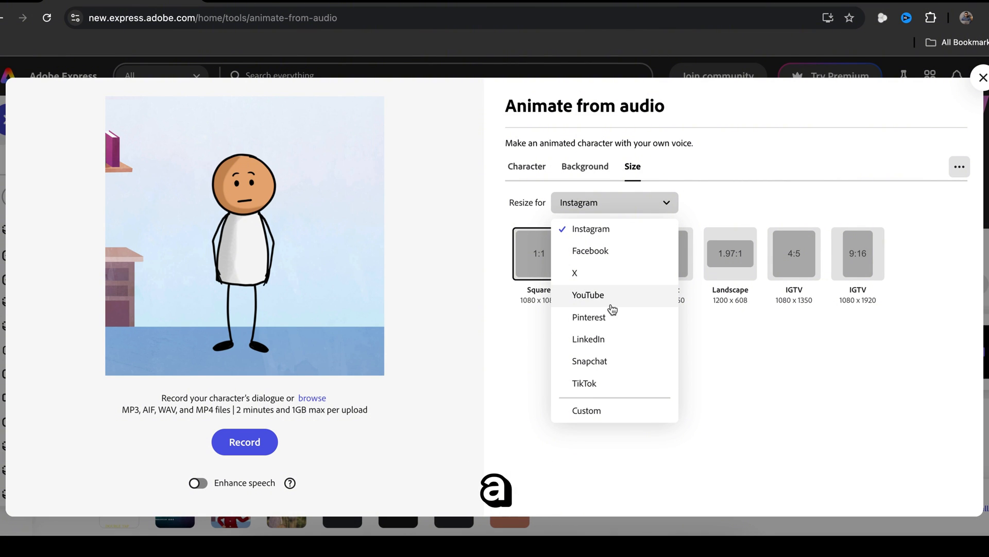
{"action": "left_click", "coordinate": [582, 298]}
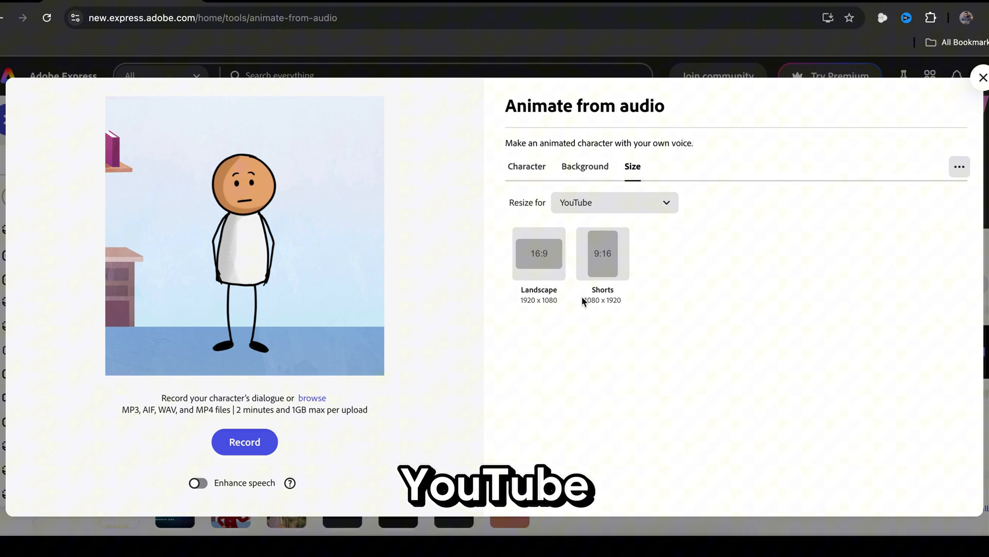
{"action": "left_click", "coordinate": [595, 259]}
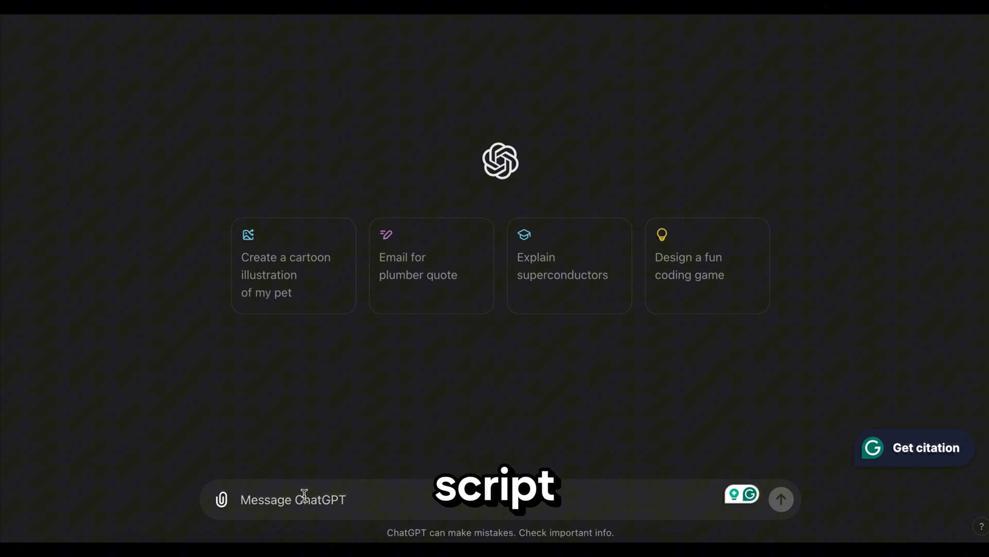
Step: Send the pasted script prompt to ChatGPT for the misunderstanding dialogue
{"action": "type", "text": "Create a short script for a funny conversation between two people. One person continuously misinterprets the other's words, leading to humorous misunderstandings. The tone should be lighthearted and playful, with the second person eventually either giving up or playing along with the confusion."}
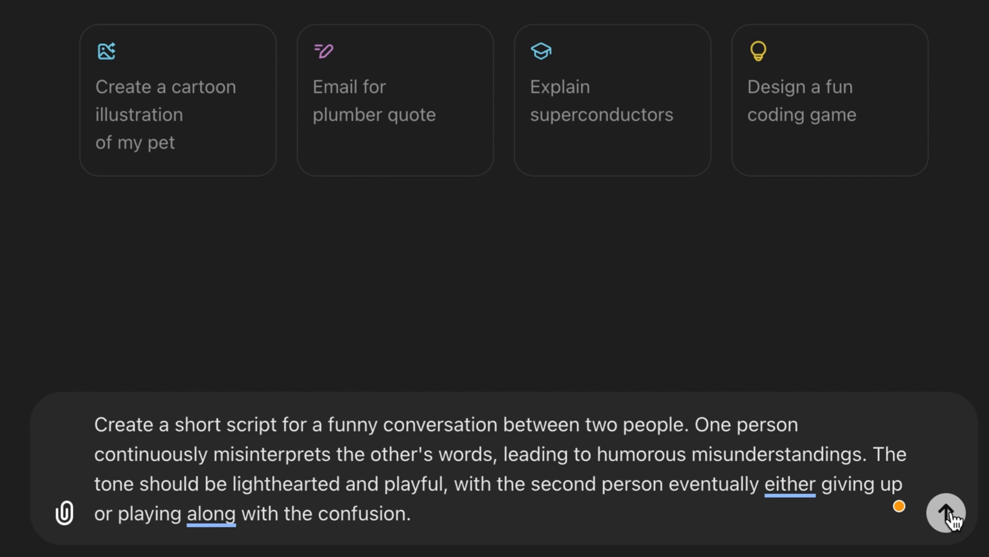
{"action": "left_click", "coordinate": [946, 513]}
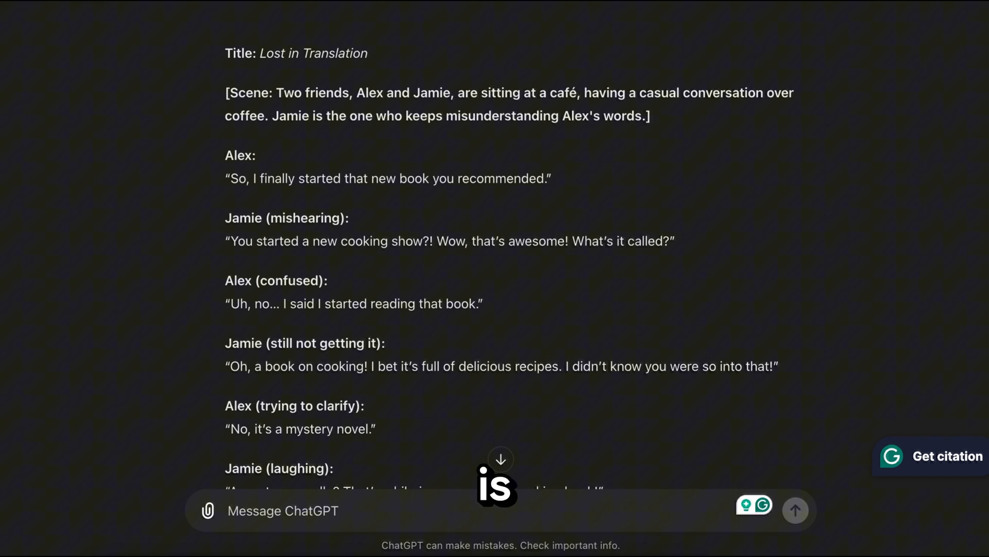
{"action": "scroll", "coordinate": [510, 255], "scroll_direction": "down", "scroll_amount": 1}
{"action": "scroll", "coordinate": [509, 255], "scroll_direction": "down", "scroll_amount": 1}
{"action": "scroll", "coordinate": [510, 256], "scroll_direction": "down", "scroll_amount": 1}
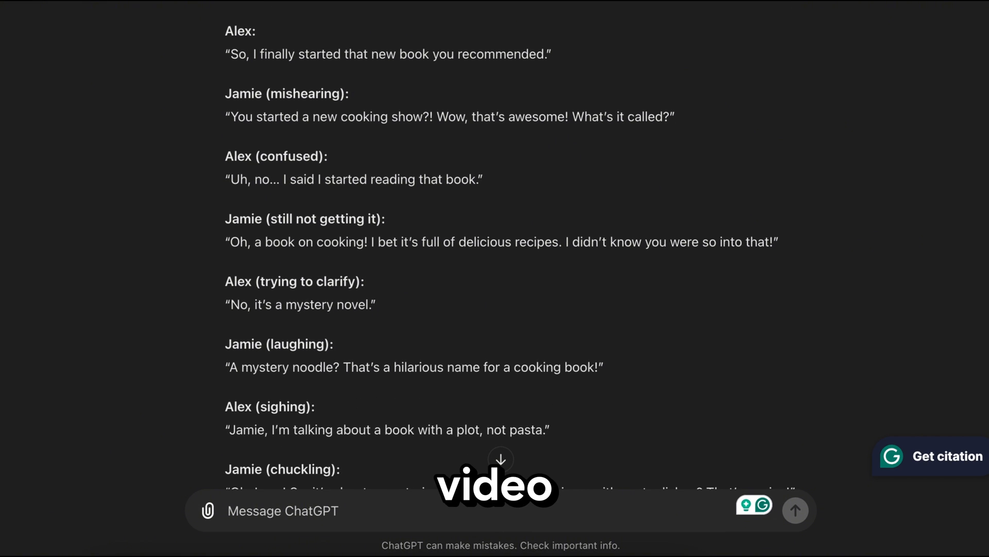
{"action": "scroll", "coordinate": [510, 255], "scroll_direction": "down", "scroll_amount": 1}
{"action": "scroll", "coordinate": [510, 255], "scroll_direction": "down", "scroll_amount": 1}
{"action": "scroll", "coordinate": [510, 256], "scroll_direction": "down", "scroll_amount": 1}
{"action": "scroll", "coordinate": [509, 256], "scroll_direction": "down", "scroll_amount": 1}
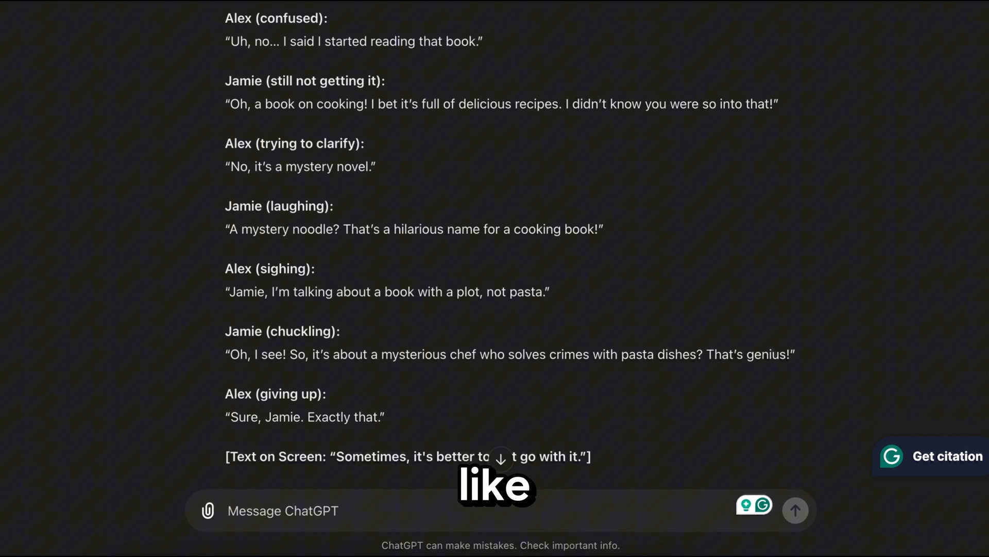
{"action": "scroll", "coordinate": [509, 255], "scroll_direction": "down", "scroll_amount": 1}
{"action": "scroll", "coordinate": [509, 256], "scroll_direction": "up", "scroll_amount": 3}
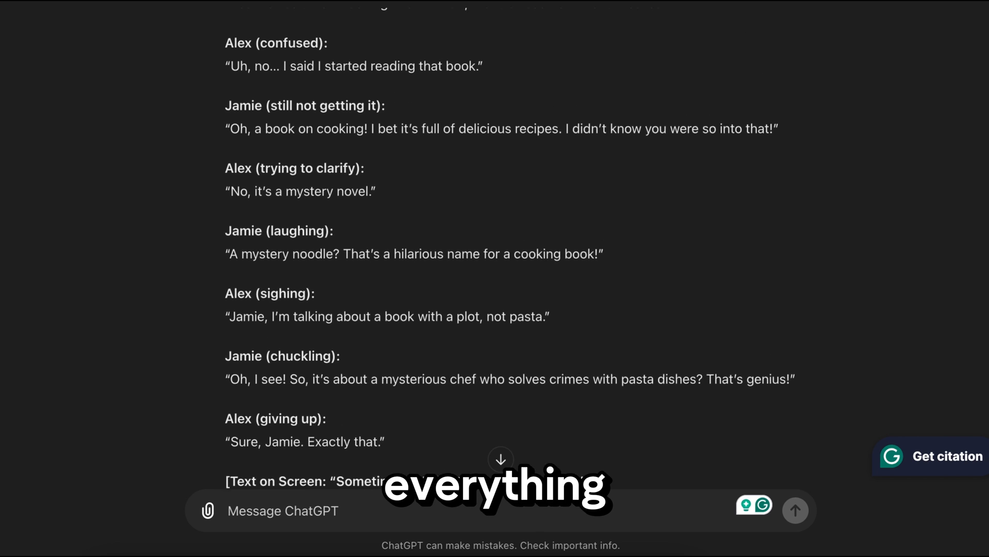
{"action": "scroll", "coordinate": [509, 255], "scroll_direction": "up", "scroll_amount": 2}
{"action": "scroll", "coordinate": [510, 255], "scroll_direction": "up", "scroll_amount": 1}
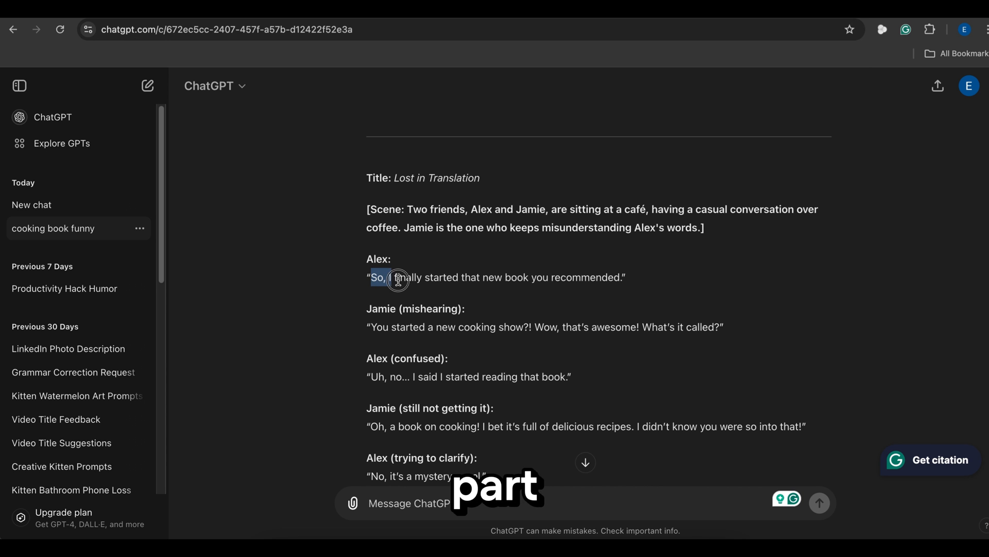
Step: Paste Alex's first line as the speech text while selecting the next script lines
{"action": "left_click_drag", "start_coordinate": [398, 280], "coordinate": [540, 292]}
{"action": "key", "text": "ctrl+c"}
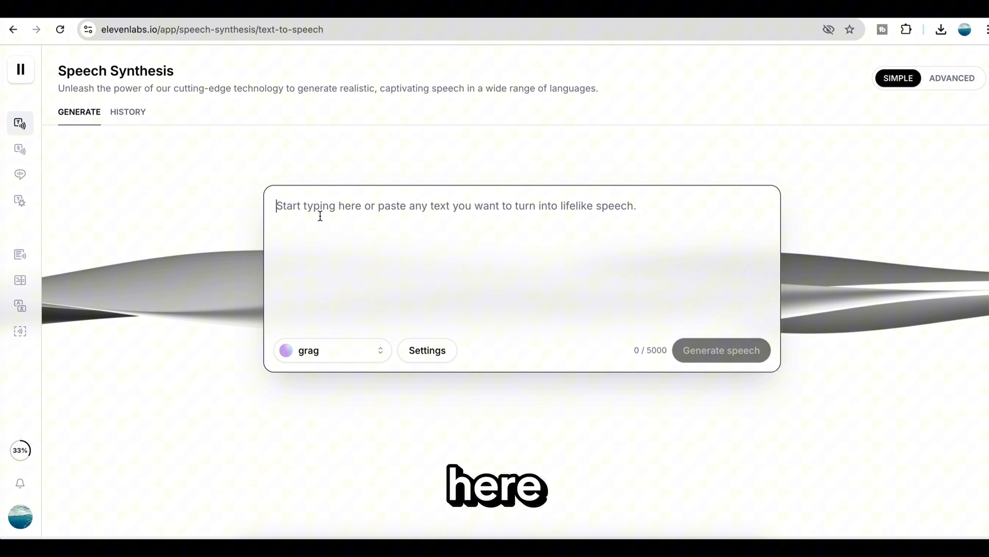
{"action": "key", "text": "ctrl+v"}
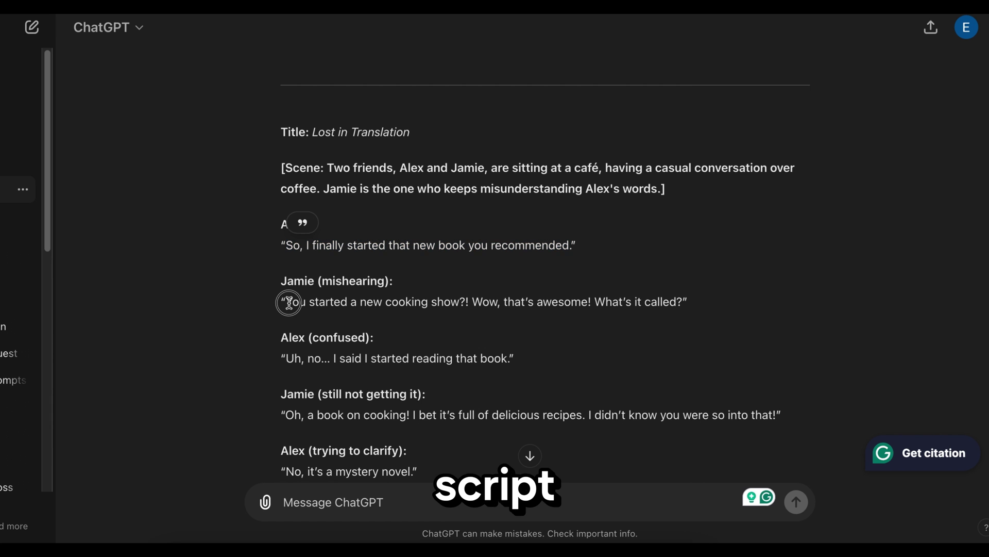
{"action": "left_click_drag", "start_coordinate": [287, 301], "coordinate": [670, 303]}
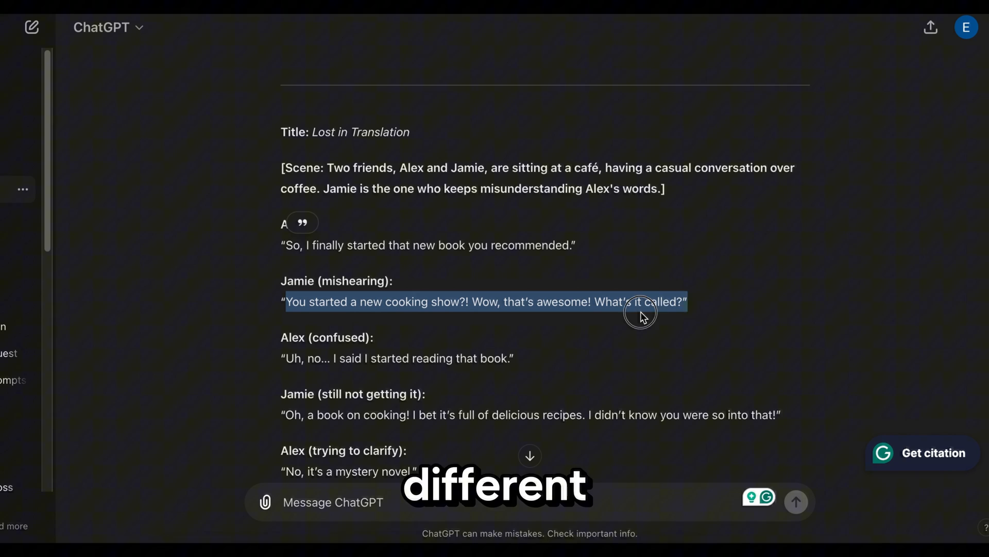
{"action": "left_click_drag", "start_coordinate": [287, 358], "coordinate": [484, 369]}
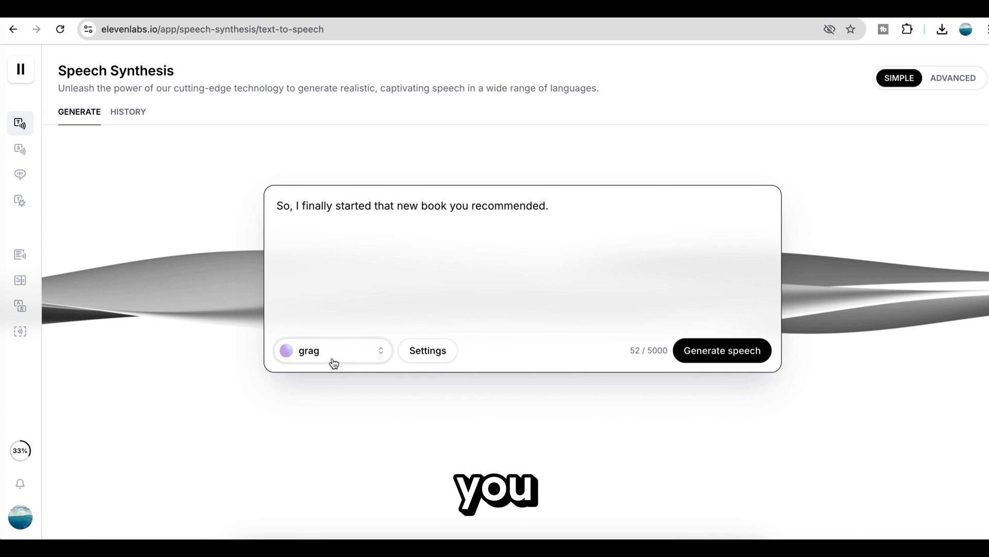
Step: After previewing Nolan and Brittney Hart, choose the Nolan voice
{"action": "left_click", "coordinate": [333, 362]}
{"action": "left_click_drag", "start_coordinate": [490, 132], "coordinate": [486, 260]}
{"action": "scroll", "coordinate": [361, 157], "scroll_direction": "up", "scroll_amount": 15}
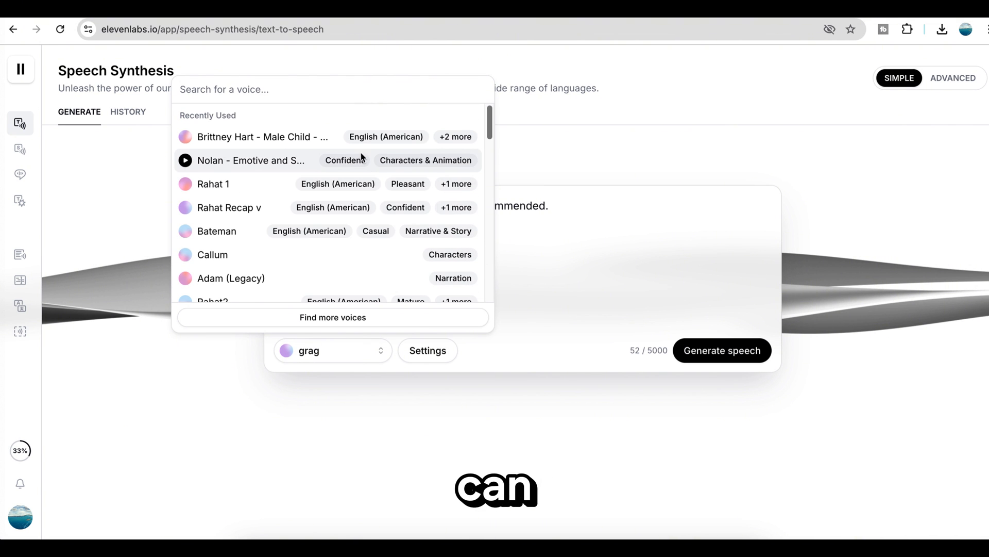
{"action": "left_click", "coordinate": [186, 161]}
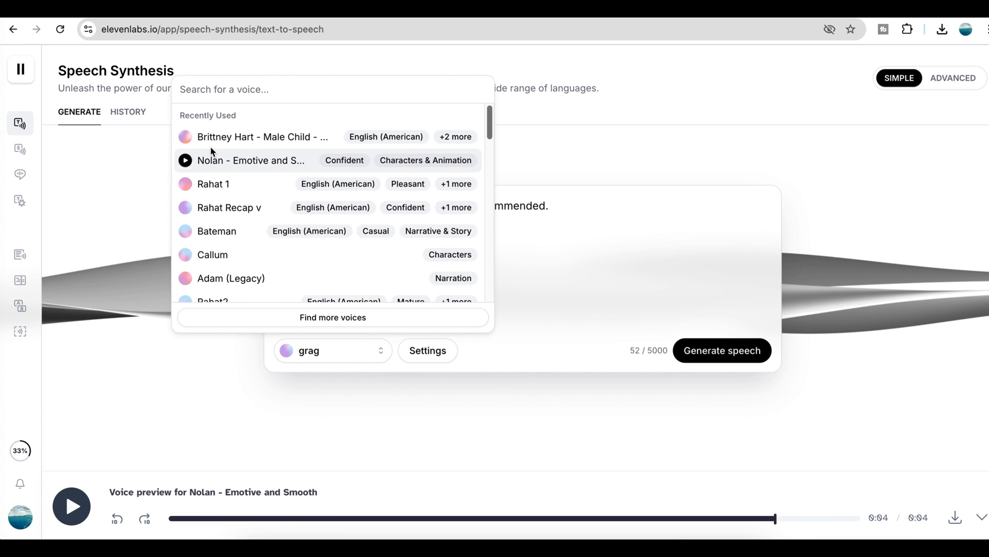
{"action": "left_click", "coordinate": [186, 137]}
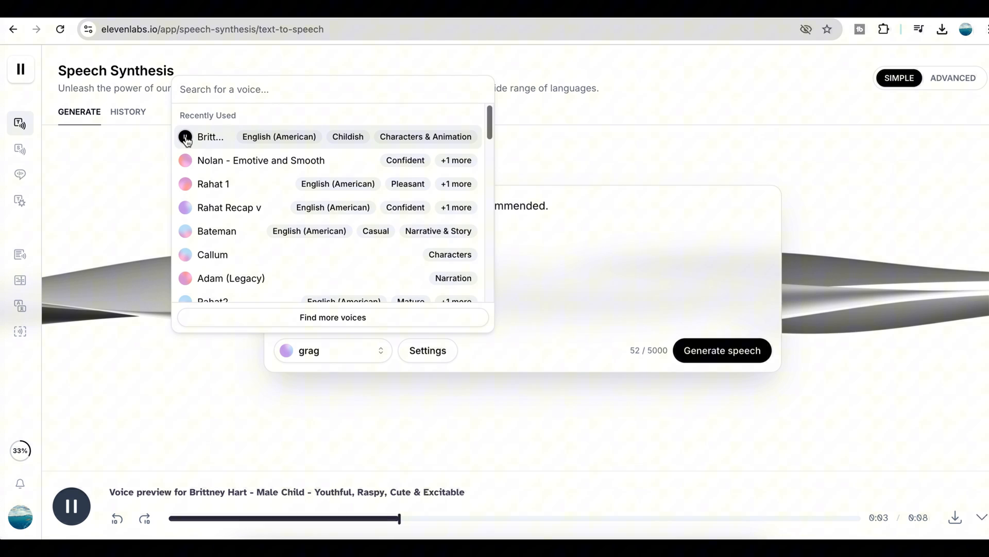
{"action": "left_click", "coordinate": [186, 161]}
{"action": "left_click", "coordinate": [240, 160]}
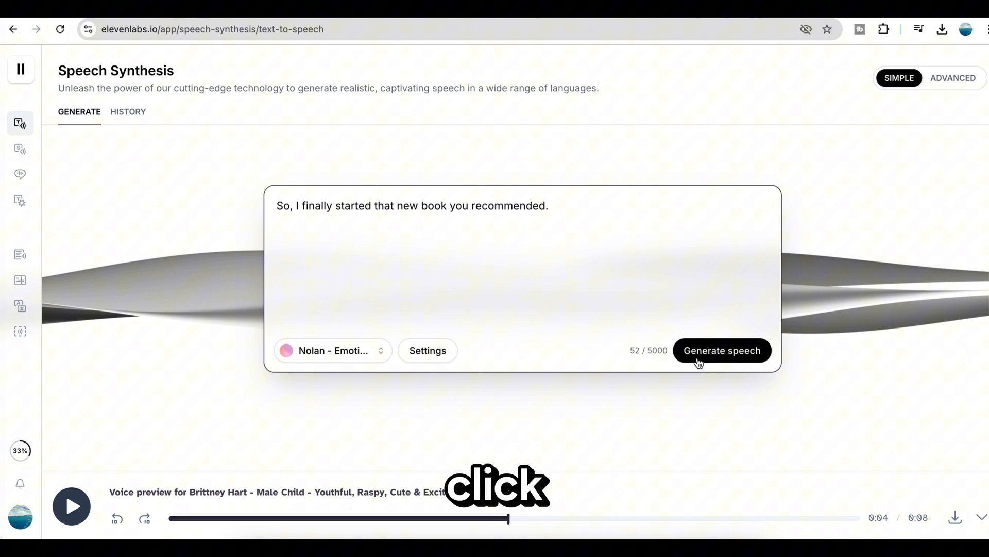
Step: Generate the speech, play it back and download the audio file
{"action": "left_click", "coordinate": [704, 357]}
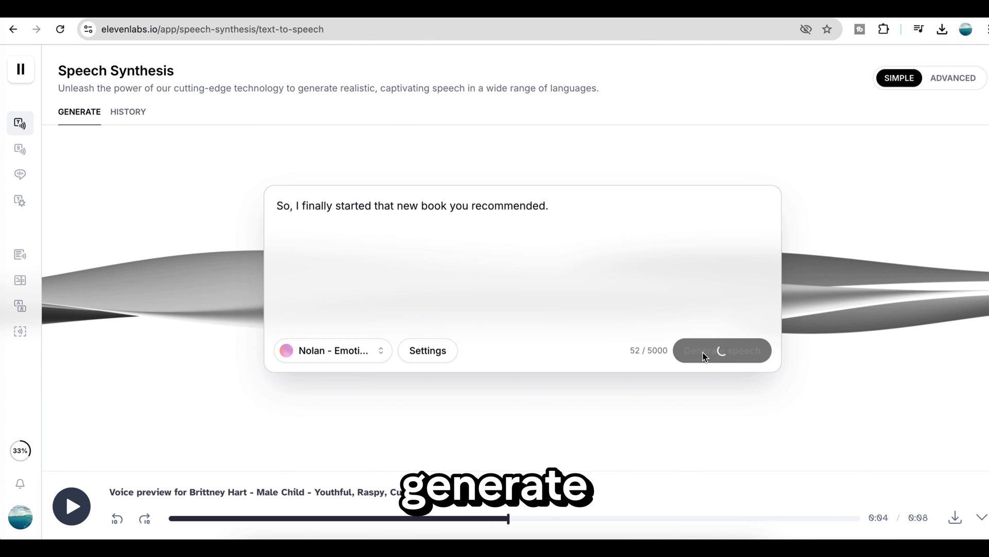
{"action": "left_click", "coordinate": [76, 502]}
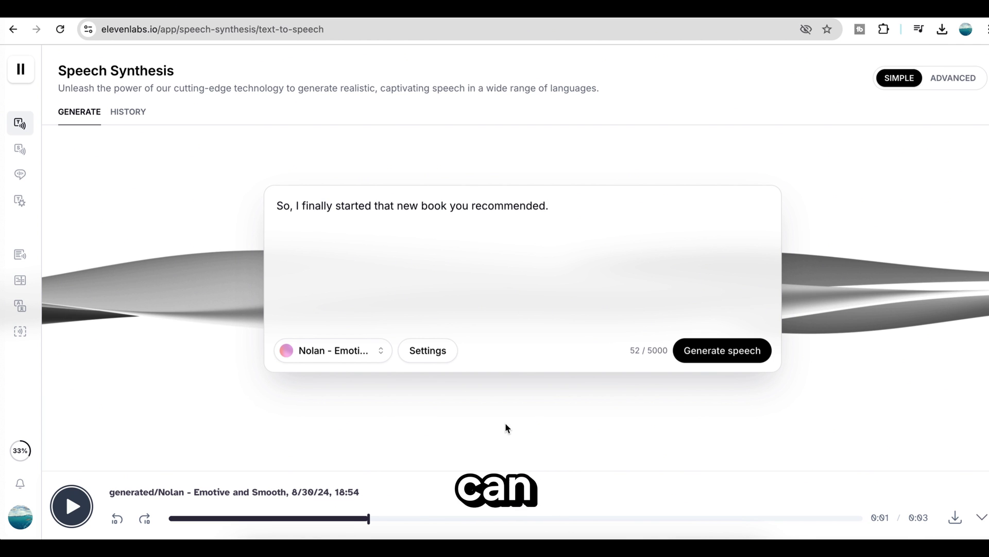
{"action": "left_click", "coordinate": [955, 518]}
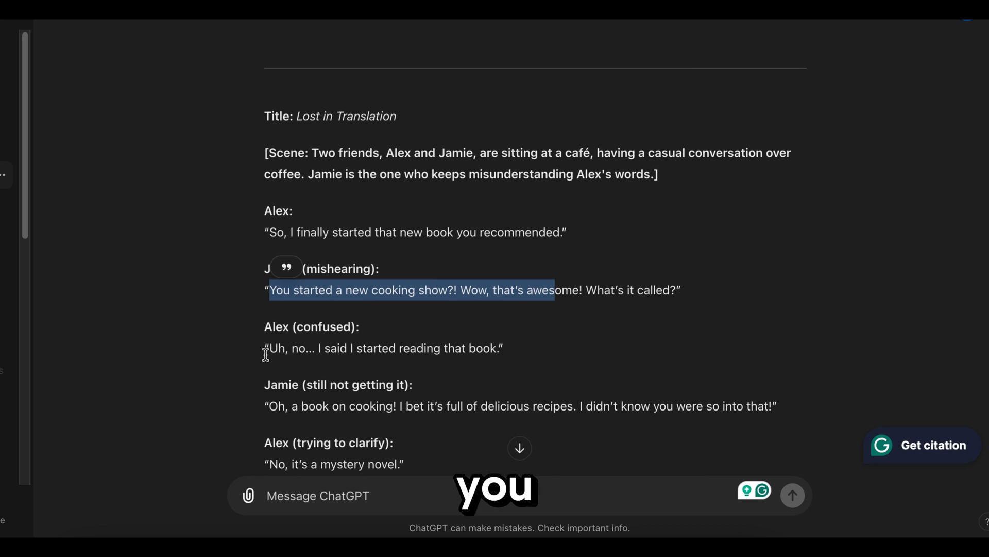
Step: Select the remaining script lines, then select all nine mp3 files in the audios folder
{"action": "left_click_drag", "start_coordinate": [266, 348], "coordinate": [472, 347]}
{"action": "left_click_drag", "start_coordinate": [271, 406], "coordinate": [523, 415]}
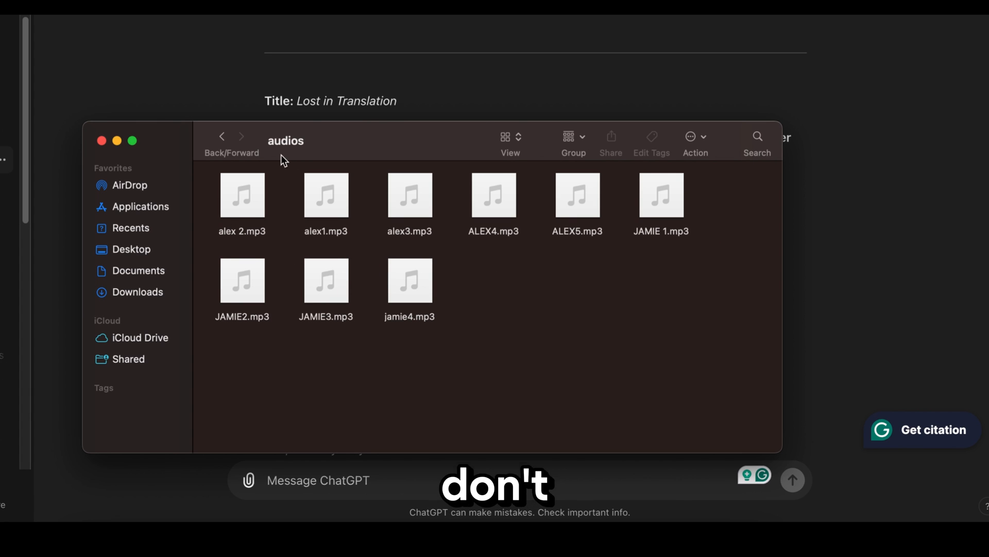
{"action": "left_click", "coordinate": [583, 346]}
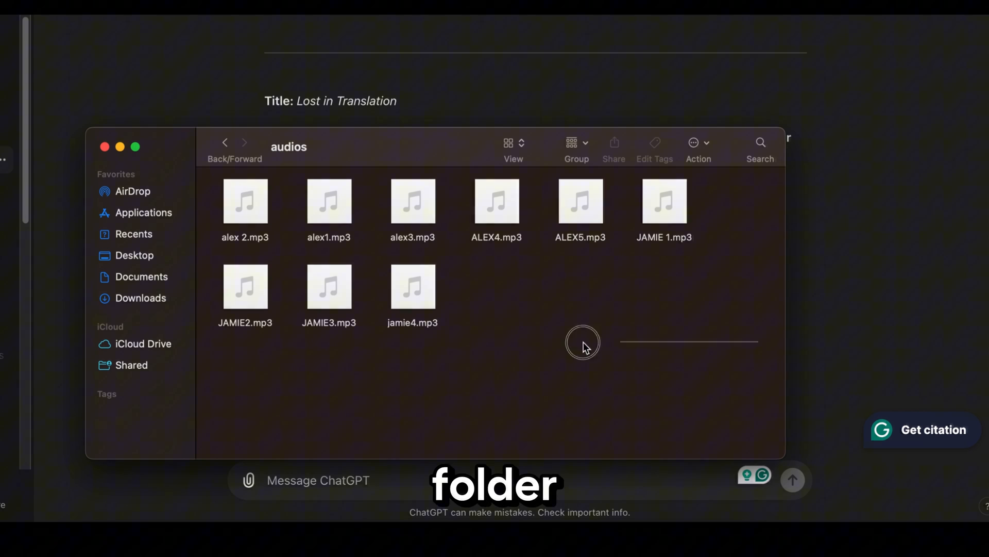
{"action": "left_click_drag", "start_coordinate": [584, 345], "coordinate": [232, 199]}
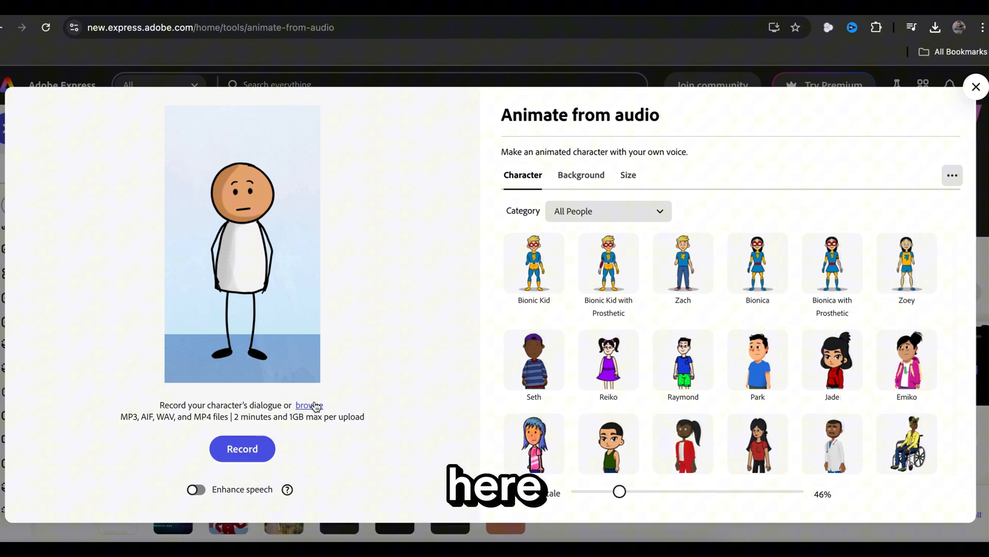
Step: Upload alex1.mp3 from the audios folder as the stick figure's dialogue audio
{"action": "left_click", "coordinate": [311, 406]}
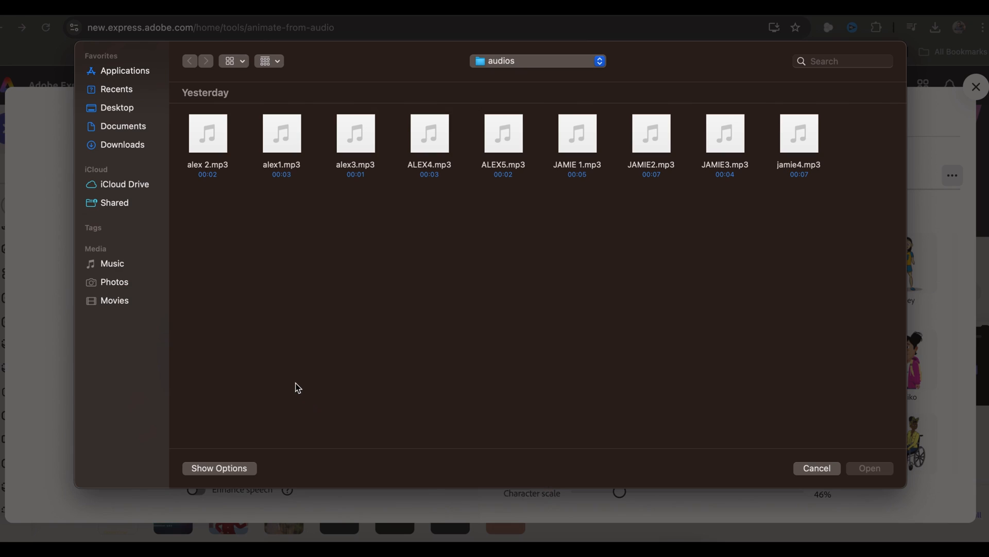
{"action": "left_click", "coordinate": [294, 151]}
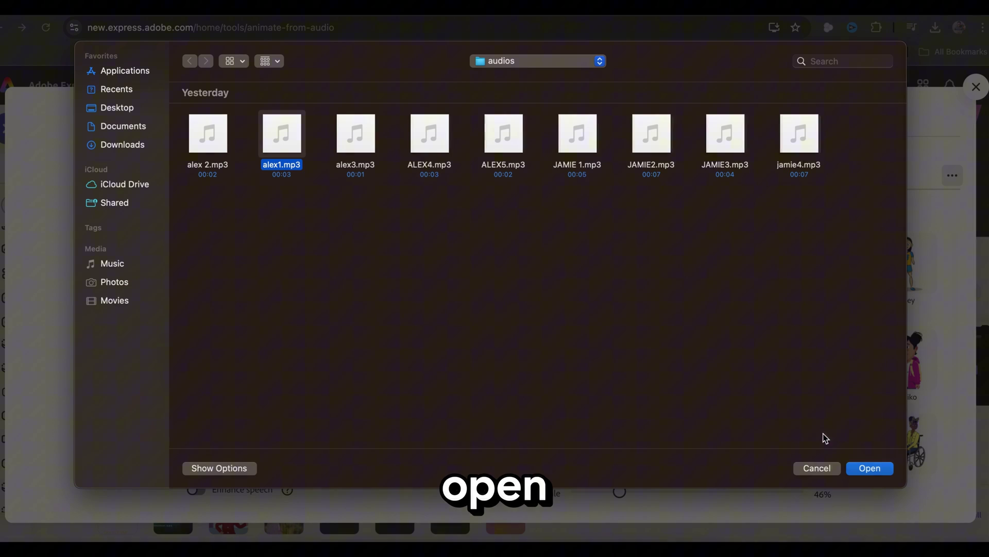
{"action": "left_click", "coordinate": [865, 469]}
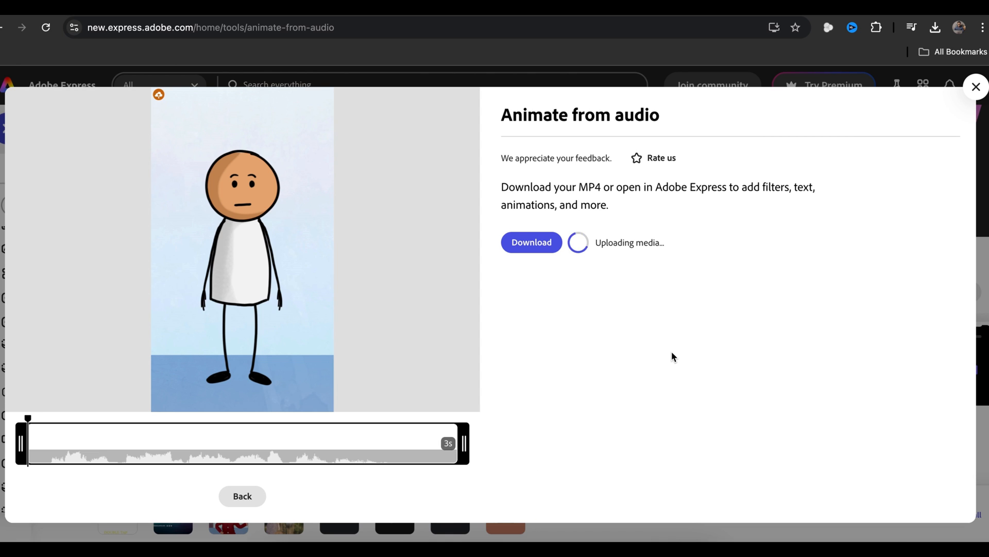
Step: Play the lip-synced preview and download the animation as MP4
{"action": "left_click", "coordinate": [246, 255]}
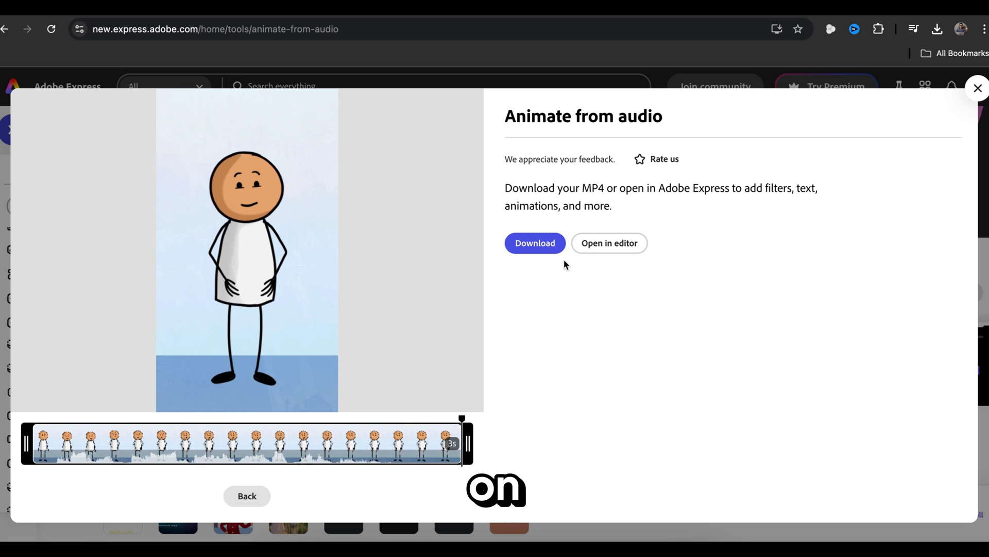
{"action": "left_click", "coordinate": [538, 247]}
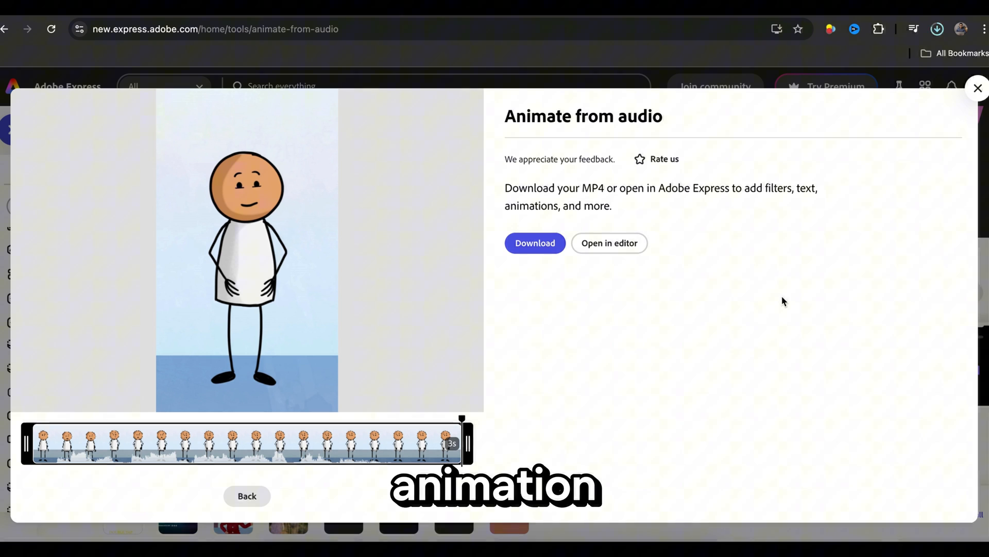
Step: Back in character setup, switch to Creatures and pick the Bluster snowman
{"action": "left_click", "coordinate": [263, 500]}
{"action": "left_click", "coordinate": [573, 215]}
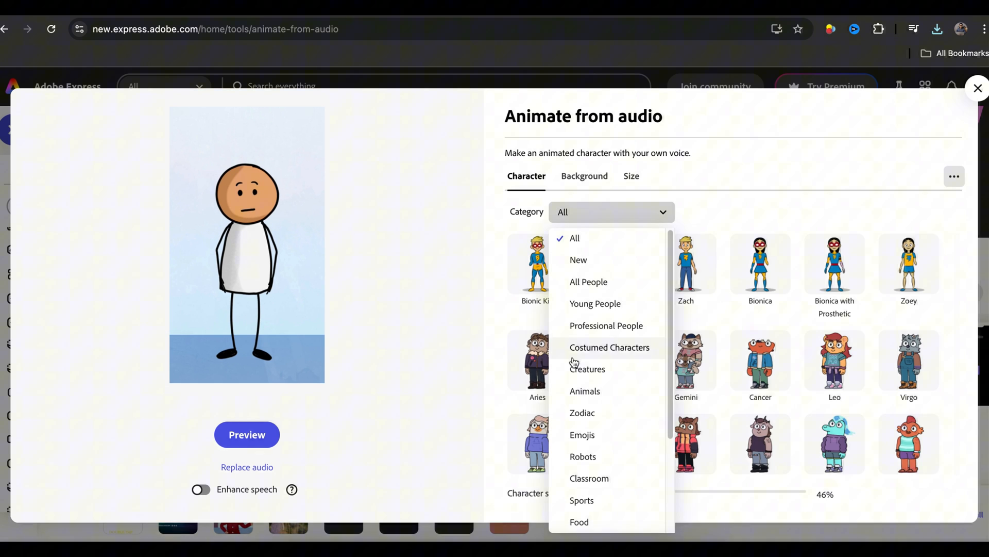
{"action": "left_click", "coordinate": [576, 368]}
{"action": "left_click", "coordinate": [897, 363]}
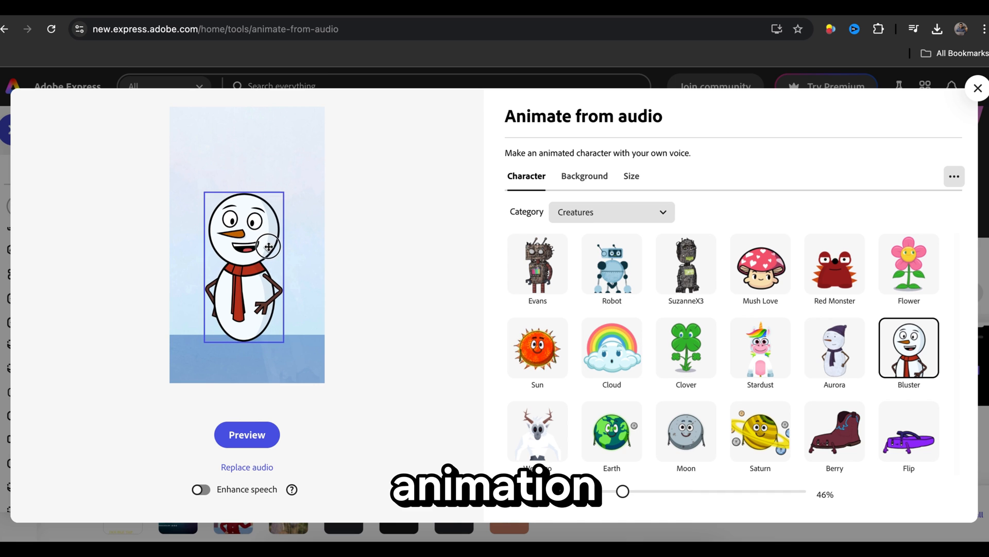
Step: Replace the audio with JAMIE 1.mp3 and generate the snowman preview
{"action": "left_click", "coordinate": [247, 467]}
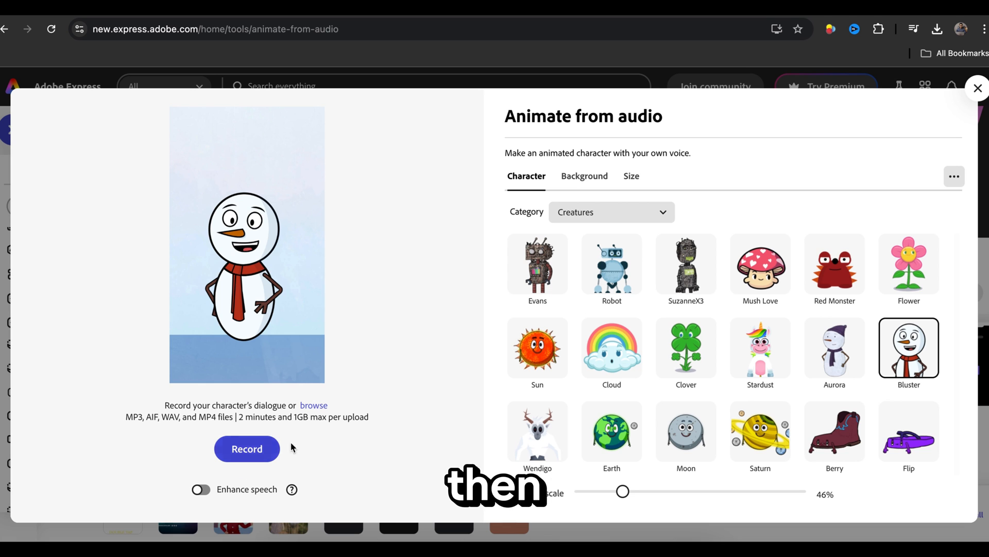
{"action": "left_click", "coordinate": [315, 407]}
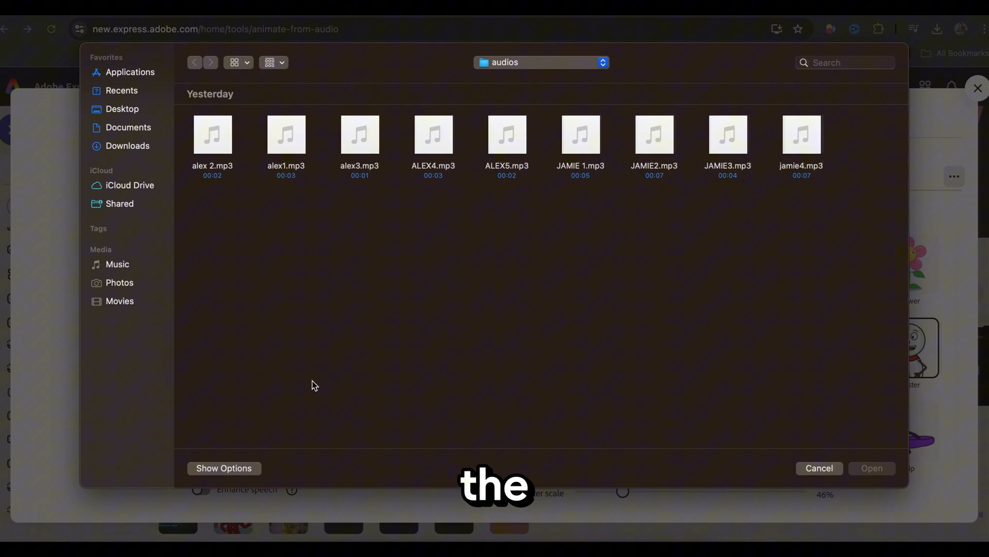
{"action": "left_click", "coordinate": [592, 148]}
{"action": "left_click", "coordinate": [872, 468]}
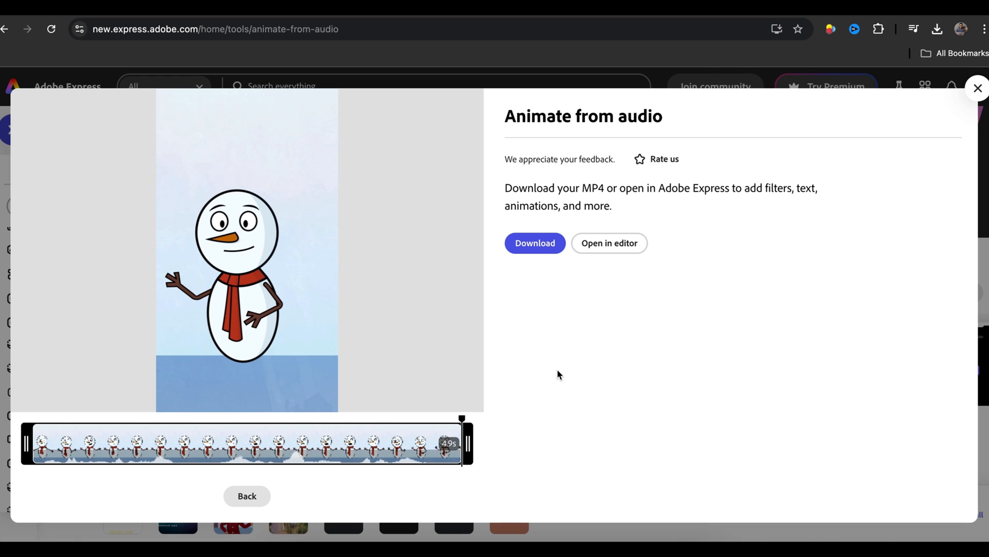
Step: Download the snowman clip, then reselect Sticky under Costumed Characters
{"action": "left_click", "coordinate": [542, 255]}
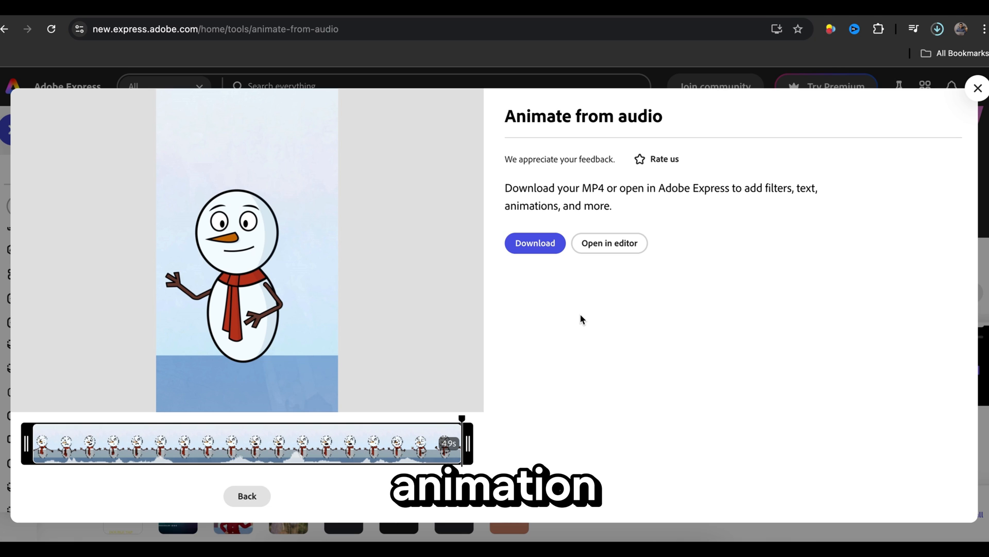
{"action": "left_click", "coordinate": [246, 497]}
{"action": "left_click", "coordinate": [612, 213]}
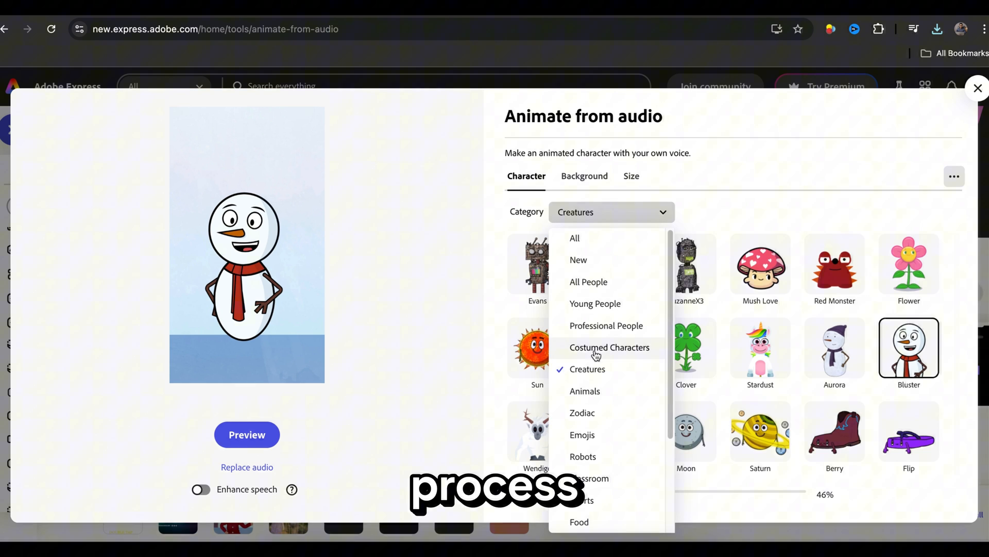
{"action": "left_click", "coordinate": [608, 347]}
{"action": "left_click", "coordinate": [612, 431]}
Step: Load alex 2.mp3 as the stick figure's next dialogue audio
{"action": "left_click", "coordinate": [247, 467]}
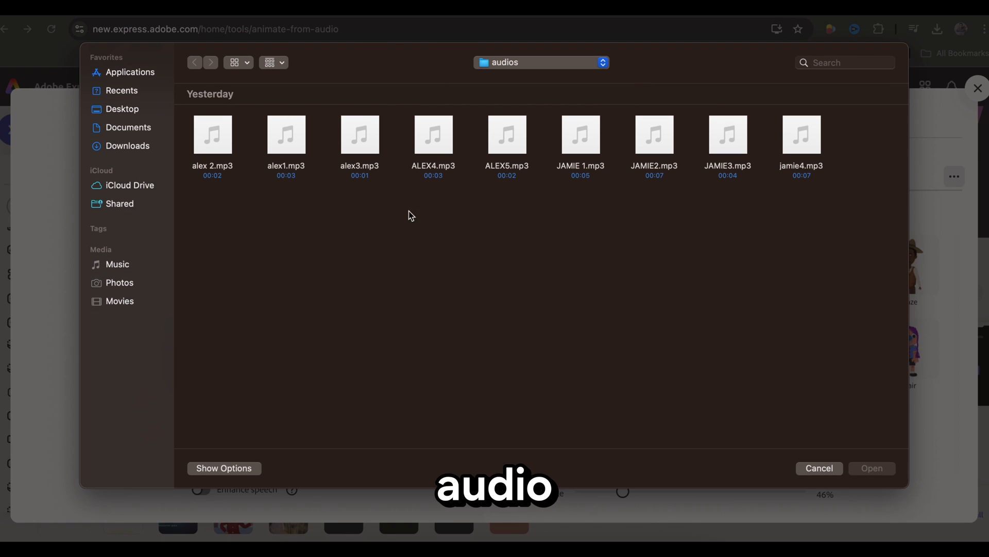
{"action": "double_click", "coordinate": [212, 137]}
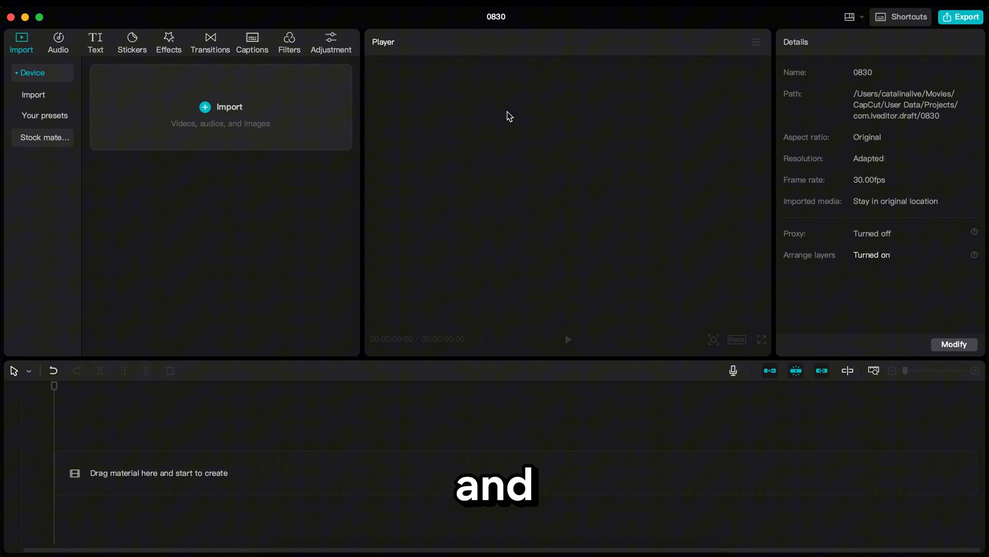
Step: Import the videos-for-edit folder and place alex1, JAMIE-1, alex-2 and JAMIE2 on the timeline
{"action": "left_click", "coordinate": [272, 552]}
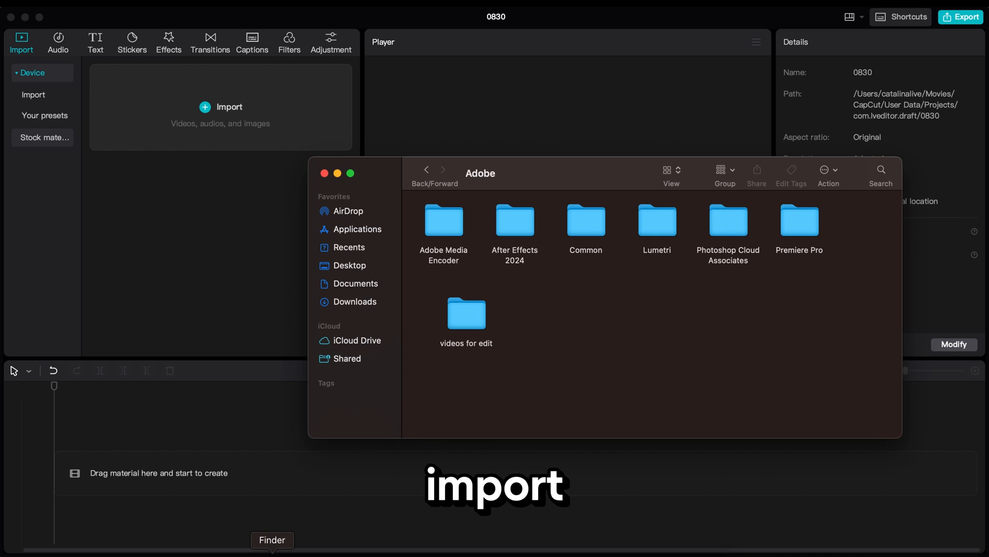
{"action": "left_click_drag", "start_coordinate": [480, 318], "coordinate": [235, 203]}
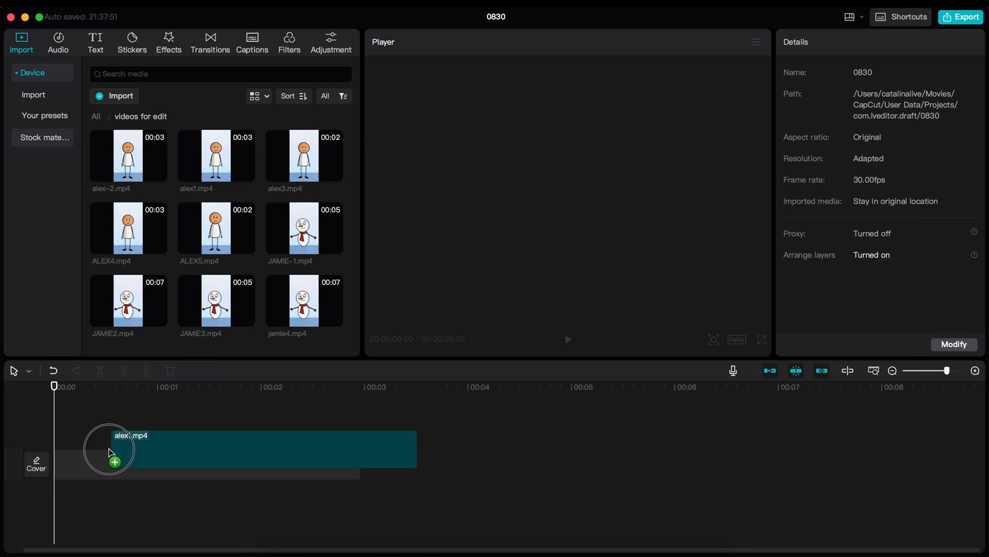
{"action": "left_click_drag", "start_coordinate": [220, 158], "coordinate": [116, 462]}
{"action": "left_click_drag", "start_coordinate": [312, 240], "coordinate": [405, 467]}
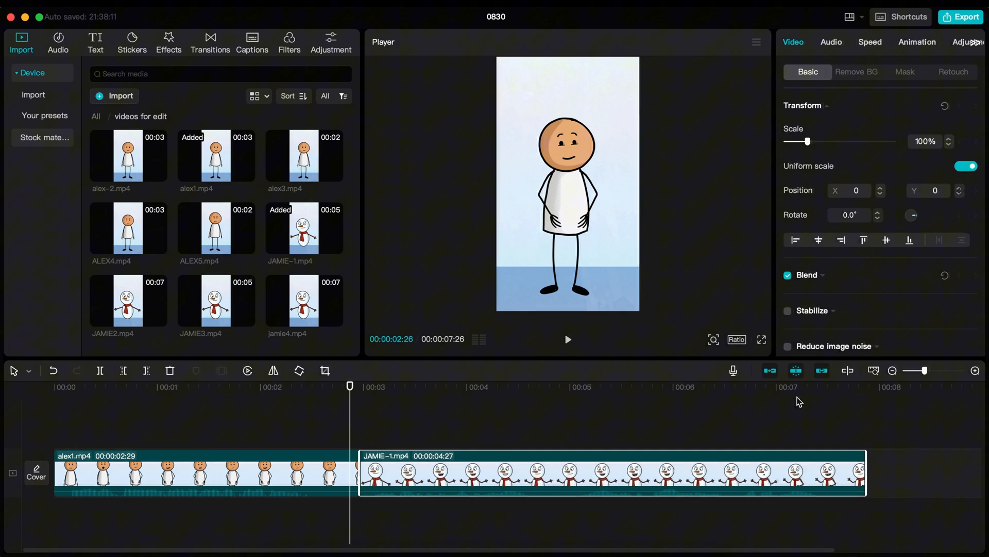
{"action": "left_click_drag", "start_coordinate": [128, 155], "coordinate": [510, 472]}
{"action": "left_click_drag", "start_coordinate": [128, 302], "coordinate": [587, 455]}
Step: Append alex3, JAMIE3, ALEX4, jamie4 and ALEX5 in order on the timeline
{"action": "left_click_drag", "start_coordinate": [303, 154], "coordinate": [503, 464]}
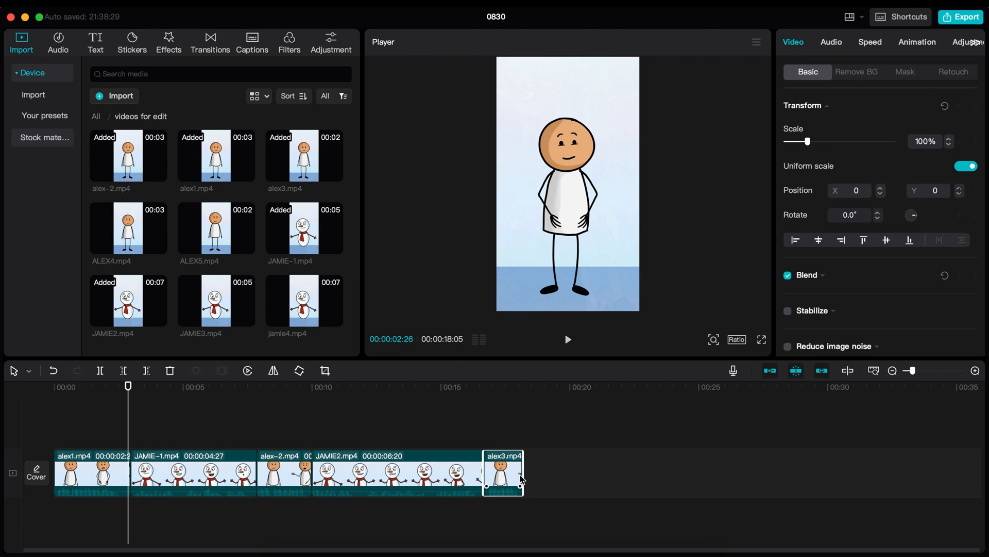
{"action": "left_click_drag", "start_coordinate": [216, 302], "coordinate": [517, 463]}
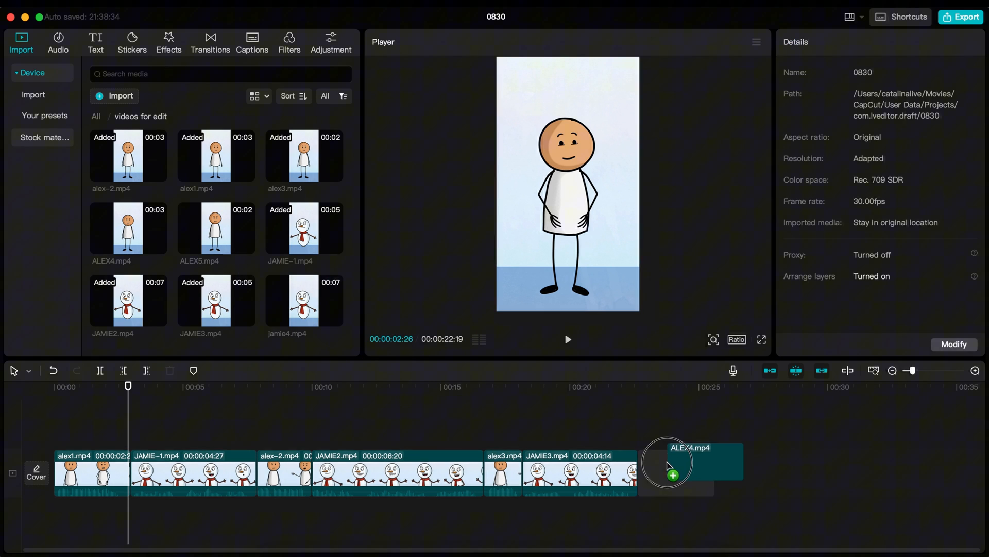
{"action": "left_click_drag", "start_coordinate": [136, 233], "coordinate": [666, 468]}
{"action": "left_click_drag", "start_coordinate": [303, 302], "coordinate": [774, 468]}
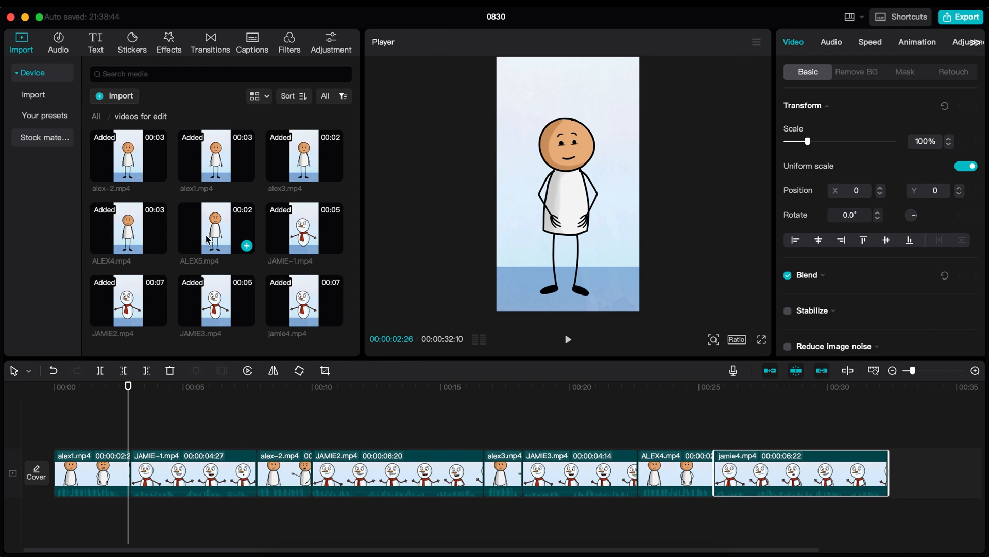
{"action": "left_click_drag", "start_coordinate": [207, 240], "coordinate": [910, 472]}
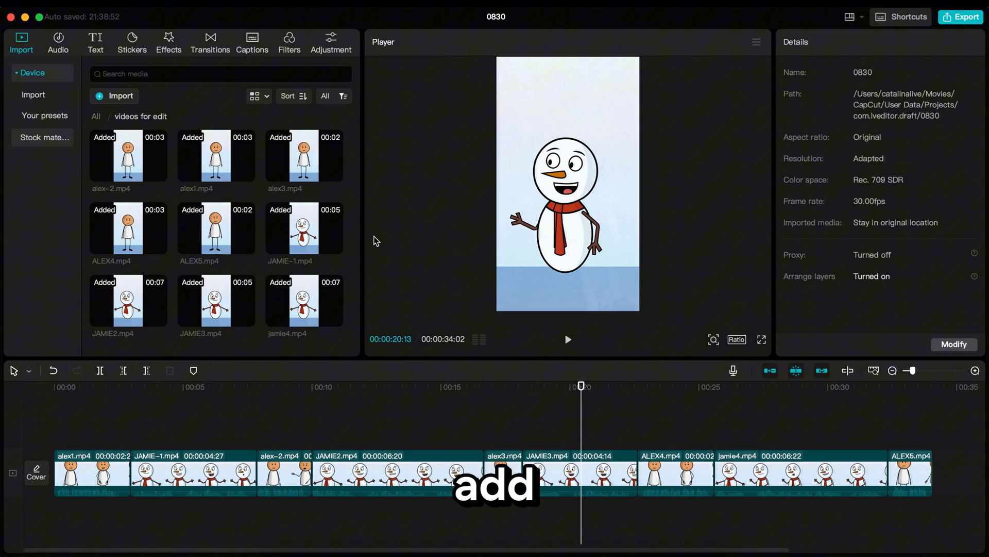
Step: Add a Black Fade transition between the first two clips
{"action": "left_click", "coordinate": [212, 48]}
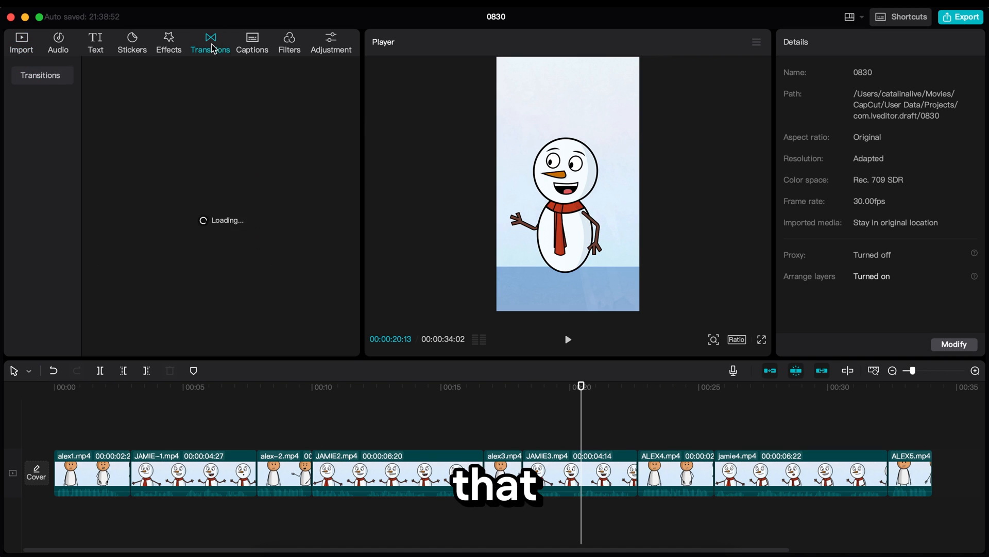
{"action": "left_click", "coordinate": [136, 149]}
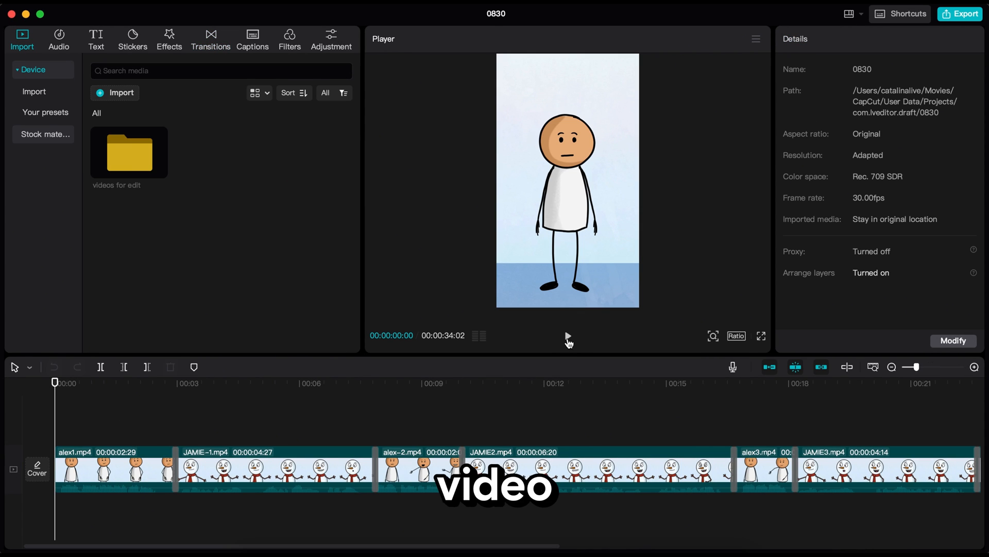
{"action": "left_click", "coordinate": [569, 338]}
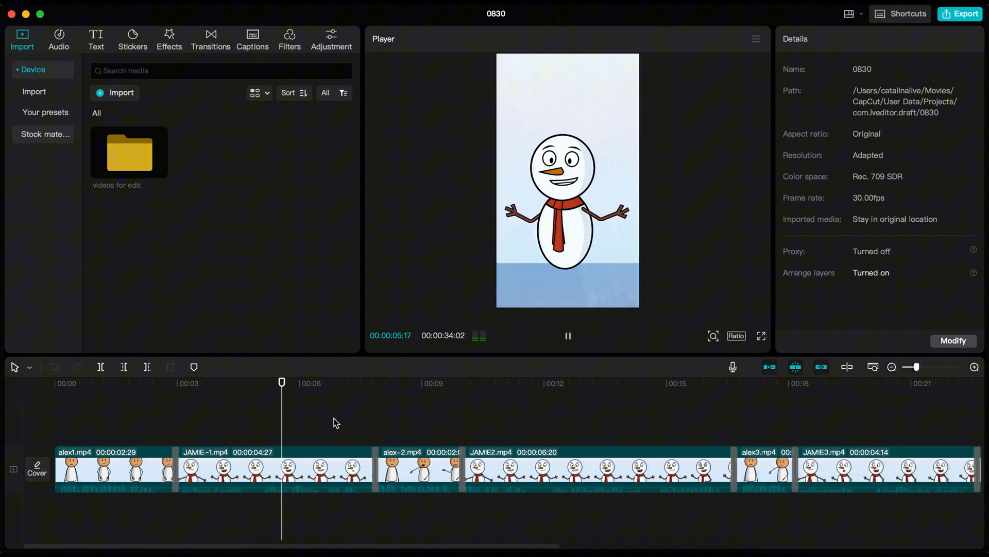
{"action": "left_click_drag", "start_coordinate": [122, 423], "coordinate": [160, 429]}
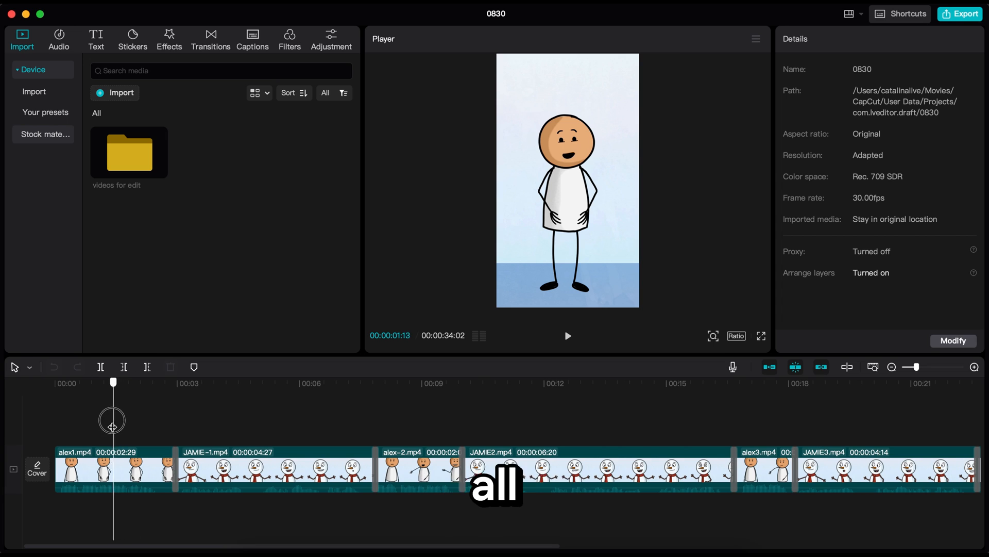
{"action": "left_click_drag", "start_coordinate": [161, 423], "coordinate": [158, 439]}
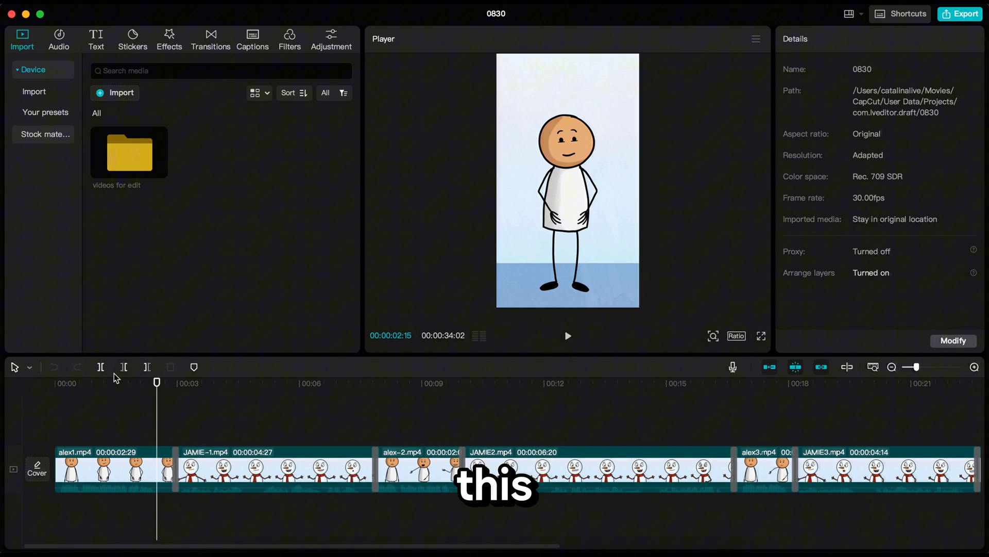
Step: Cut the silent end off alex1, delete the leftover JAMIE-1 piece and trim JAMIE-1's pause
{"action": "left_click", "coordinate": [102, 368]}
{"action": "key", "text": "Delete"}
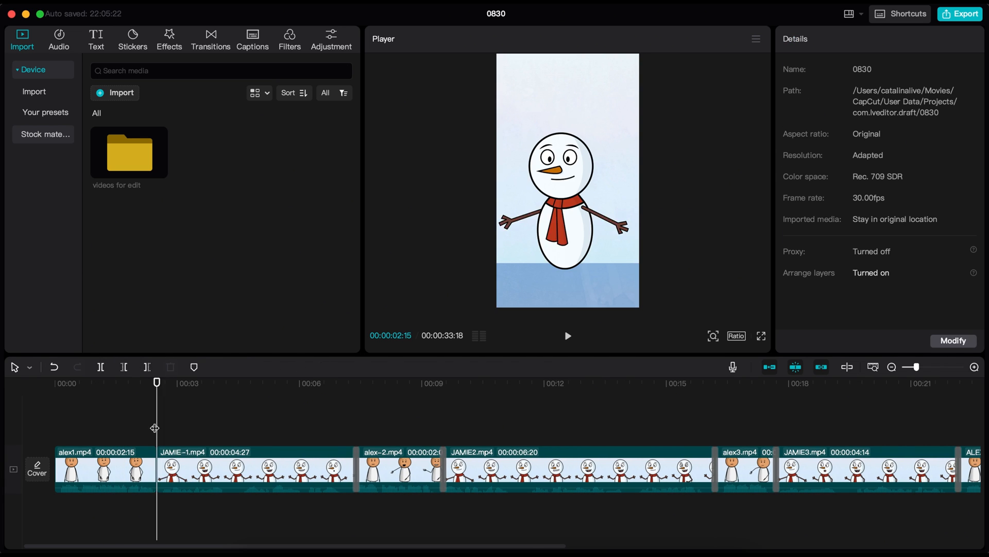
{"action": "left_click", "coordinate": [223, 457]}
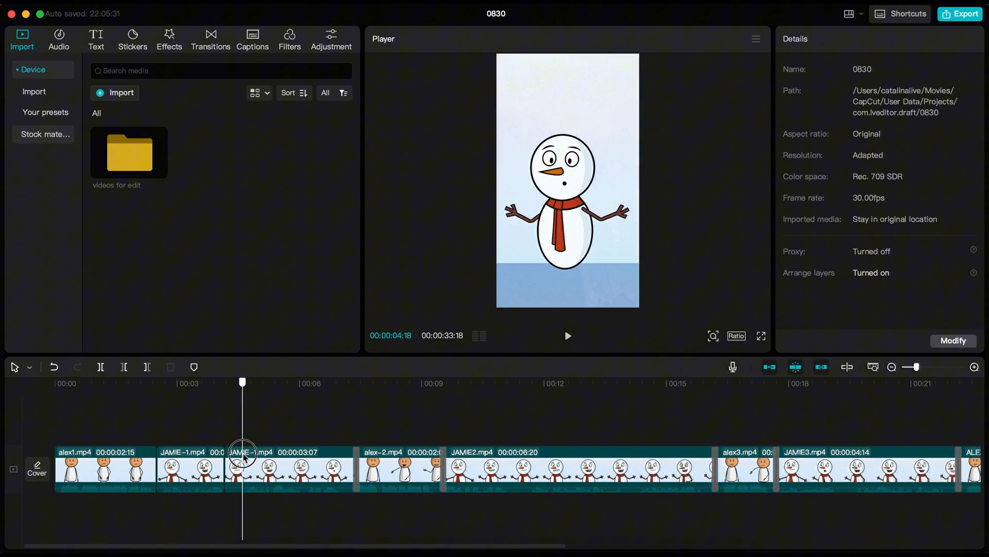
{"action": "left_click", "coordinate": [237, 480]}
{"action": "key", "text": "Delete"}
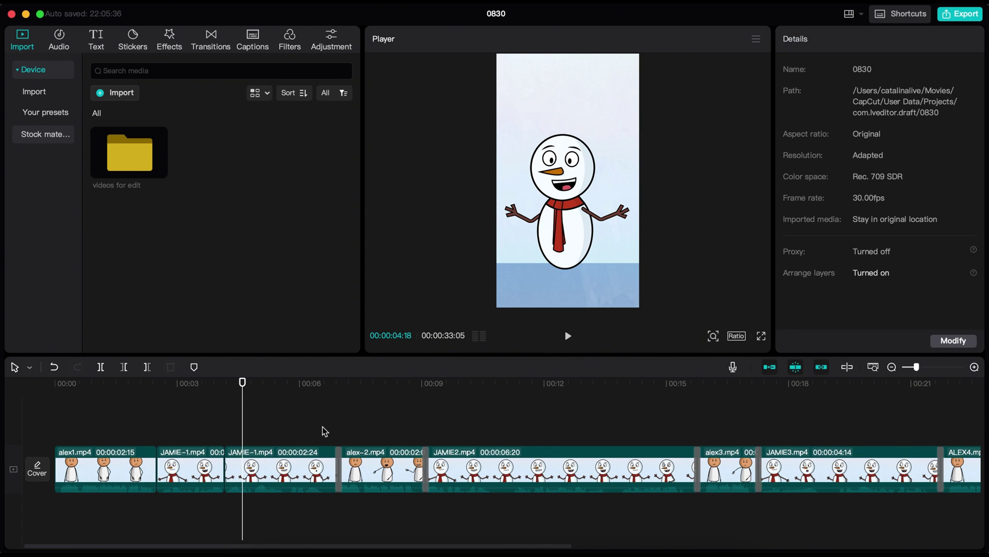
{"action": "left_click", "coordinate": [323, 433]}
{"action": "key", "text": "w"}
{"action": "left_click", "coordinate": [478, 438]}
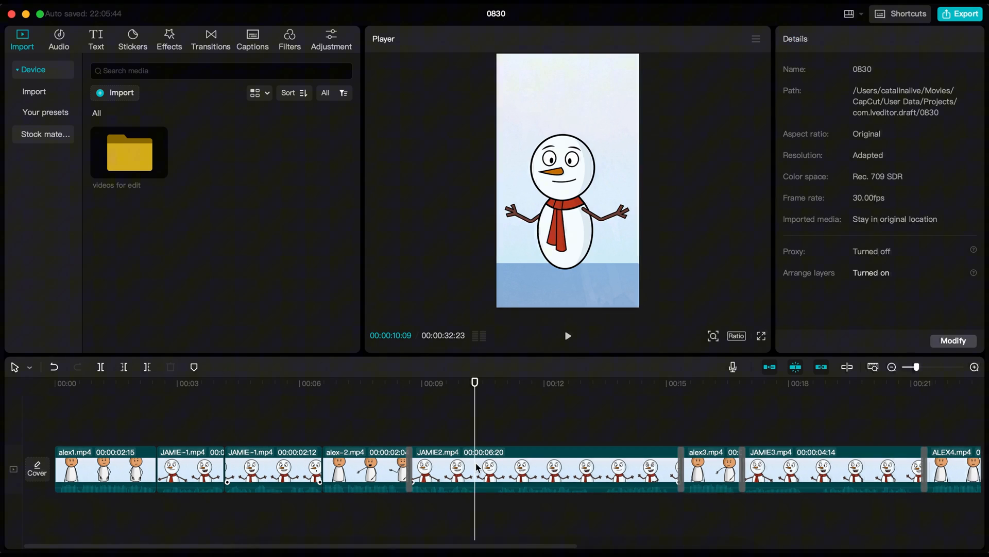
Step: Split JAMIE2 and JAMIE3 at the playhead and trim their pauses and JAMIE3's tail
{"action": "key", "text": "ctrl+b"}
{"action": "key", "text": "q"}
{"action": "key", "text": "ctrl+b"}
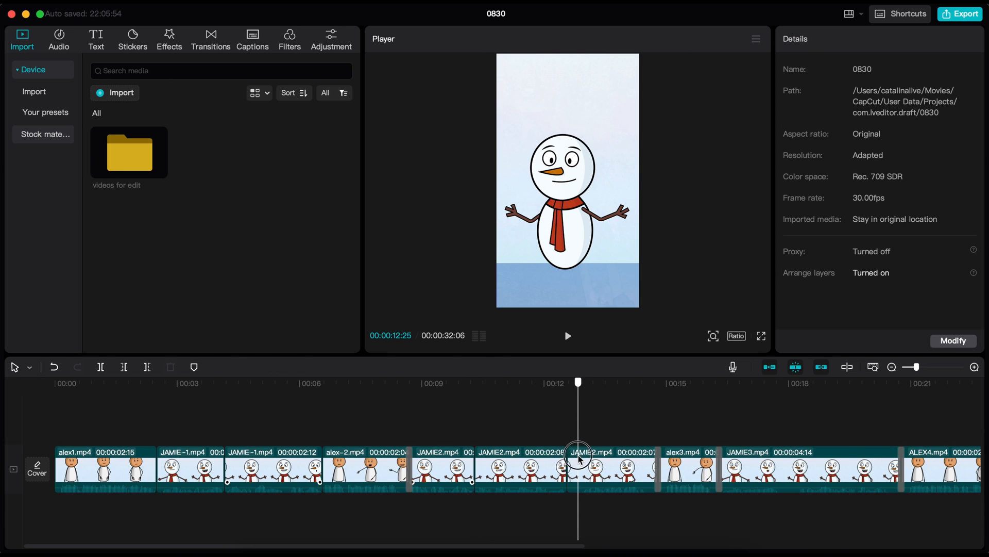
{"action": "key", "text": "q"}
{"action": "key", "text": "ctrl+b"}
{"action": "key", "text": "q"}
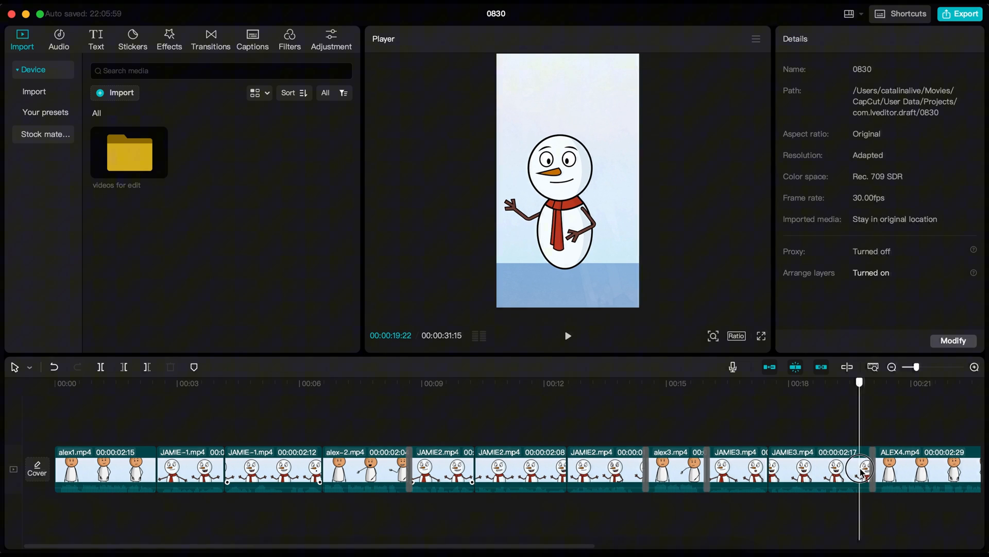
{"action": "key", "text": "w"}
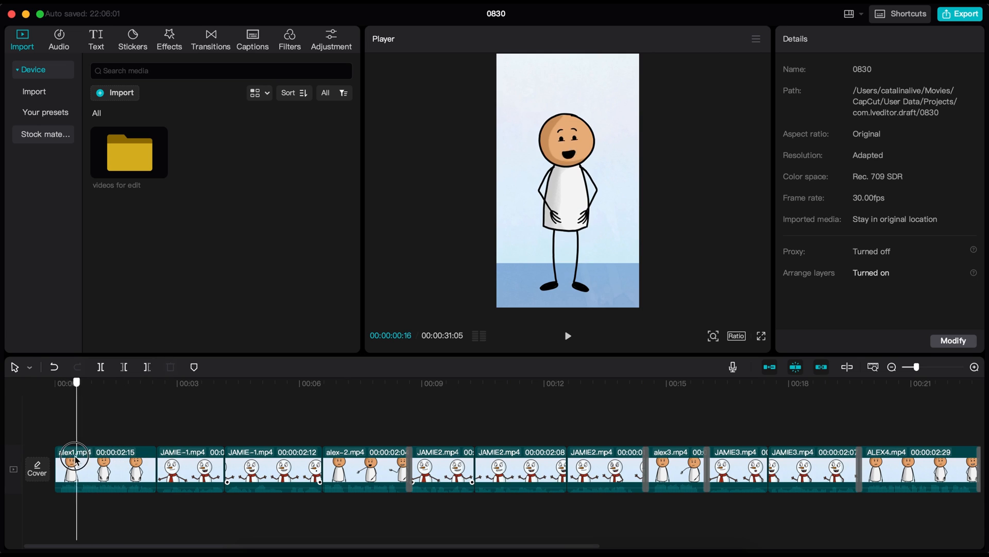
Step: Play the tightened dialogue back to check the cuts, then pause
{"action": "key", "text": "space"}
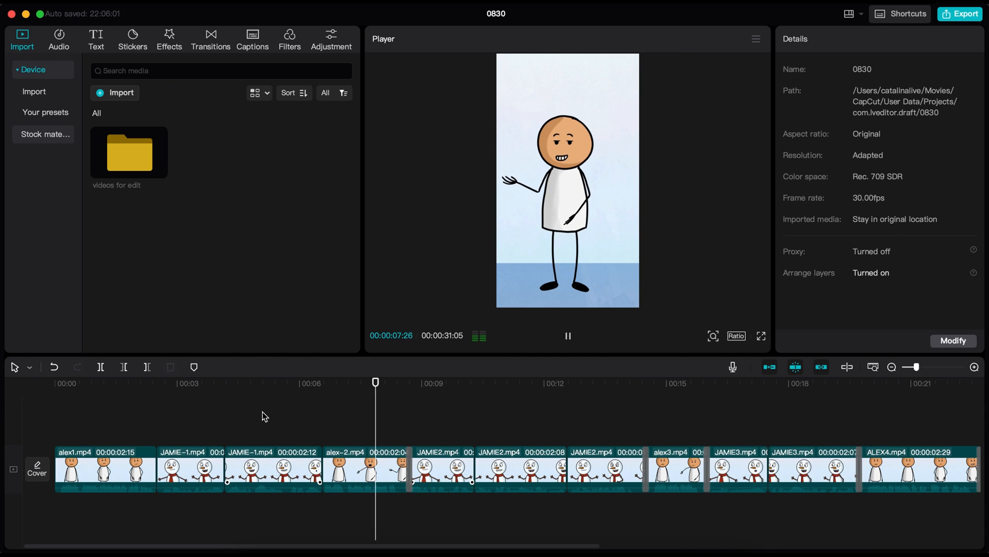
{"action": "key", "text": "space"}
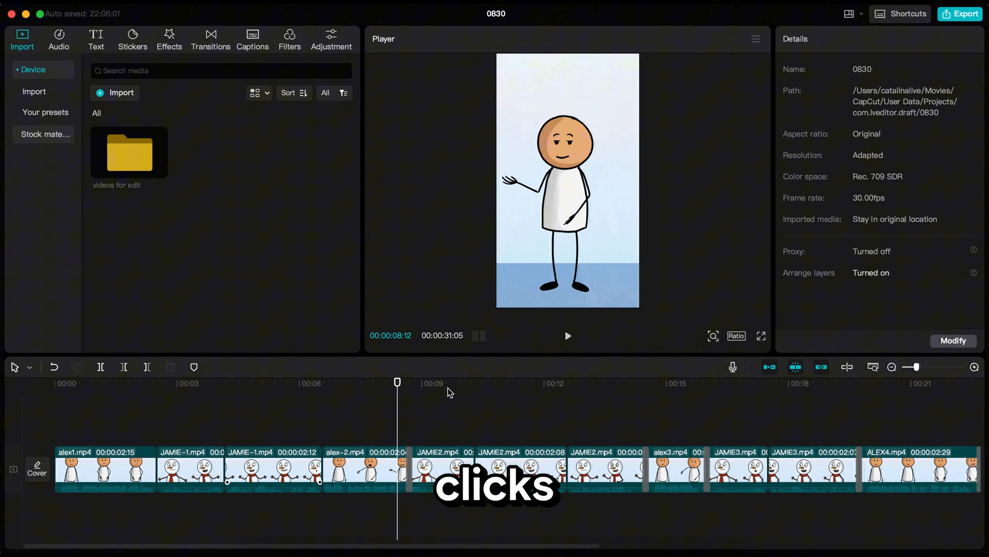
Step: Generate auto captions from the dialogue and select the first caption to restyle
{"action": "left_click", "coordinate": [252, 42]}
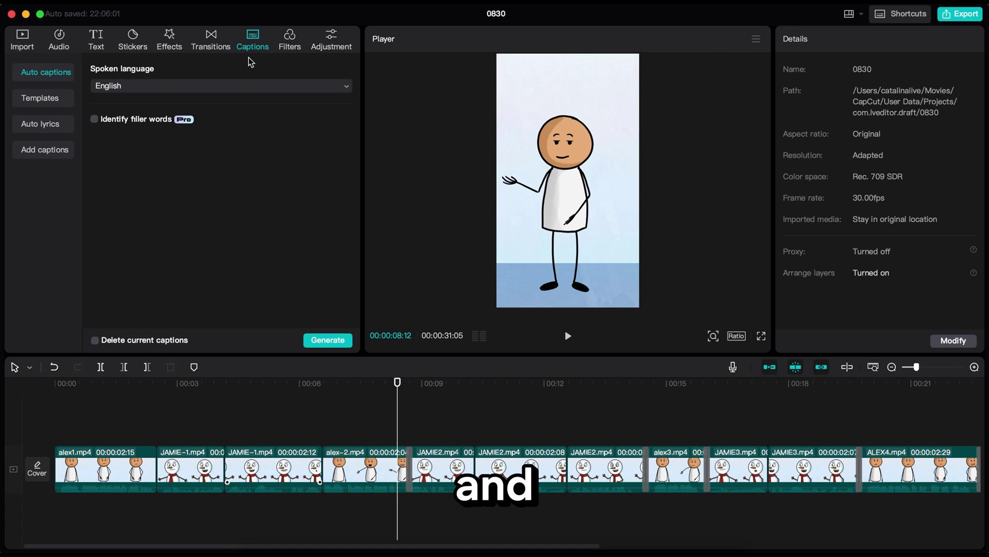
{"action": "left_click", "coordinate": [322, 341]}
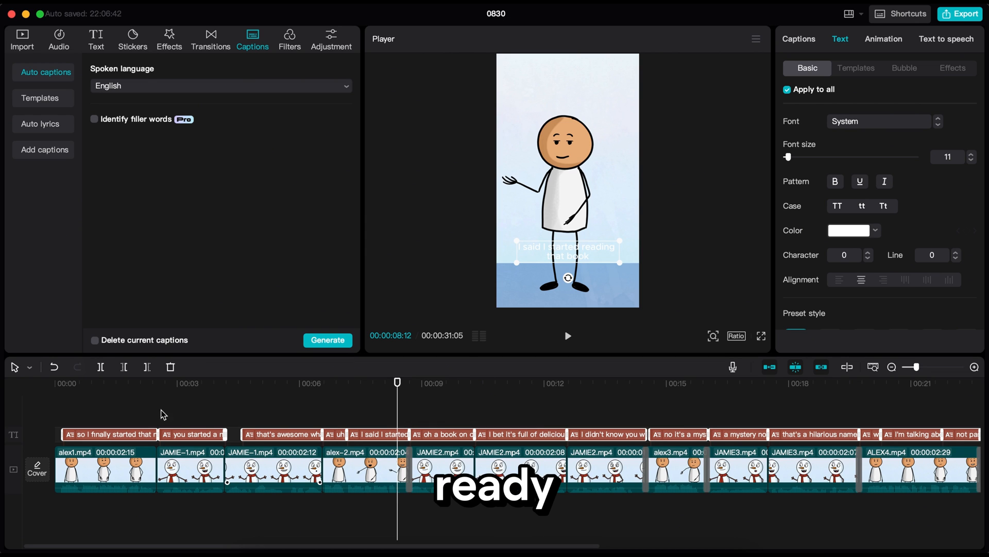
{"action": "left_click", "coordinate": [116, 415]}
{"action": "left_click", "coordinate": [566, 261]}
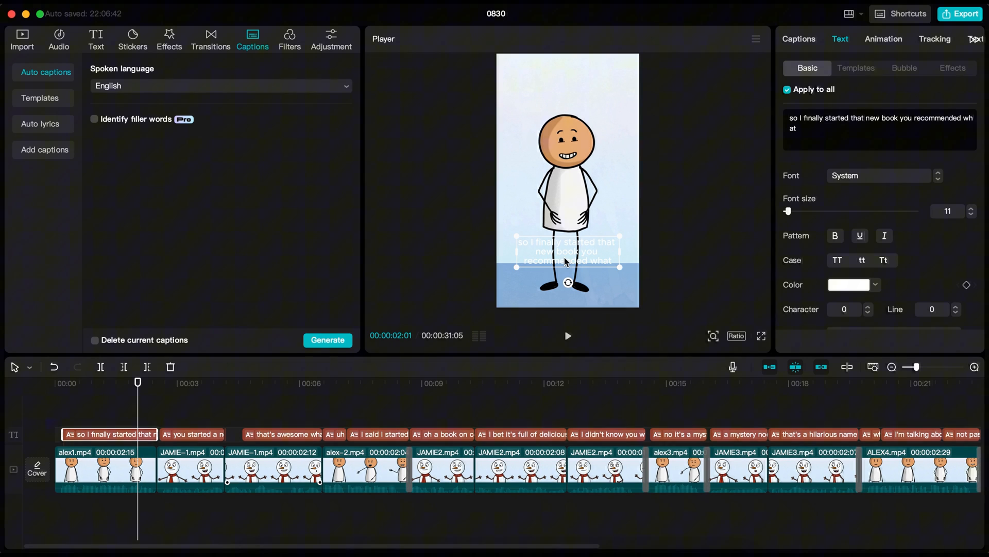
Step: Colour the caption text black and move the captions to the top of the frame
{"action": "left_click", "coordinate": [851, 284]}
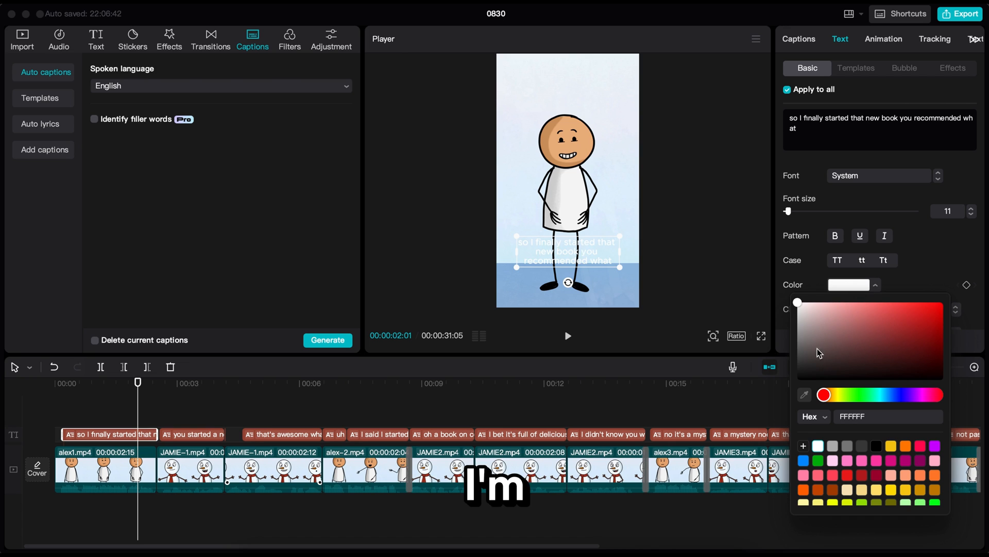
{"action": "left_click_drag", "start_coordinate": [818, 353], "coordinate": [798, 379]}
{"action": "left_click", "coordinate": [391, 335]}
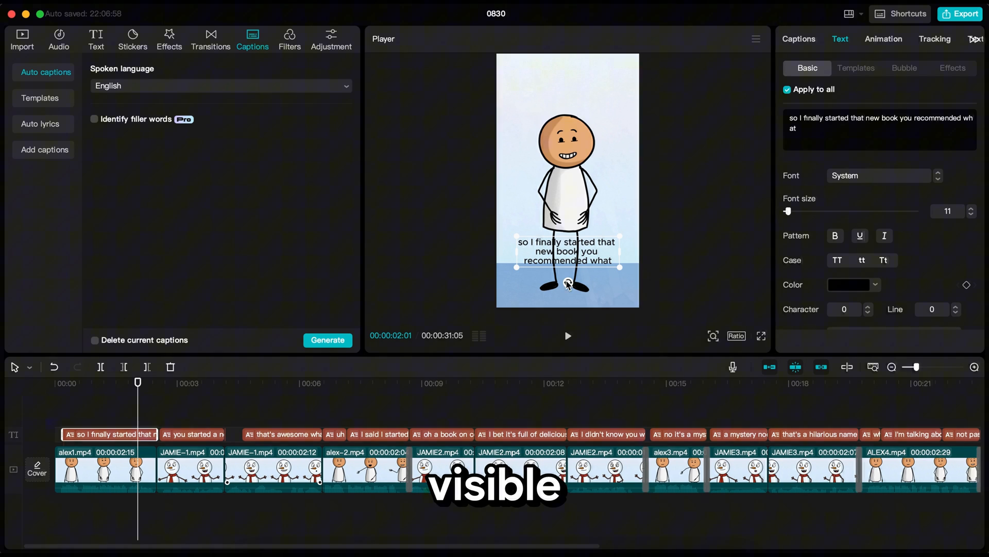
{"action": "left_click_drag", "start_coordinate": [563, 265], "coordinate": [564, 100]}
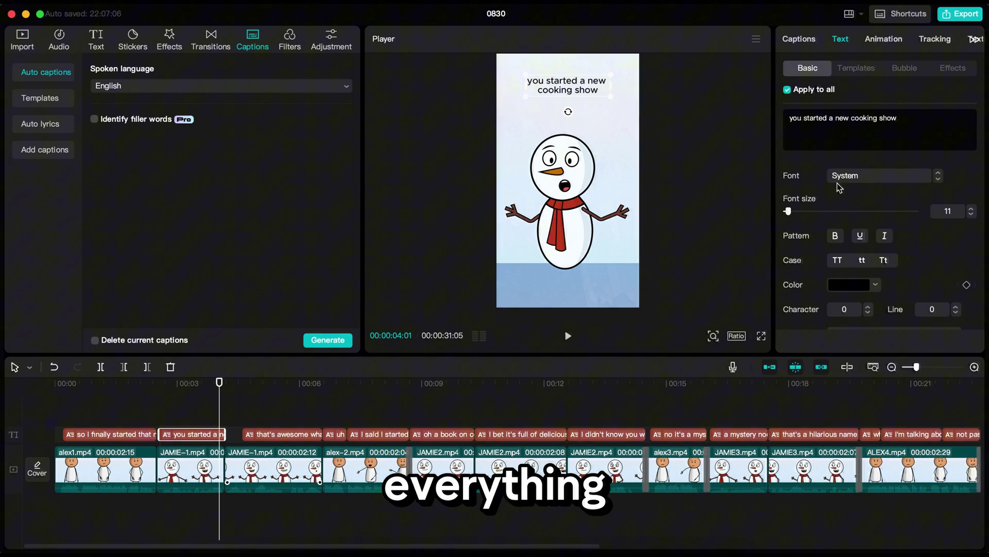
{"action": "left_click", "coordinate": [874, 176]}
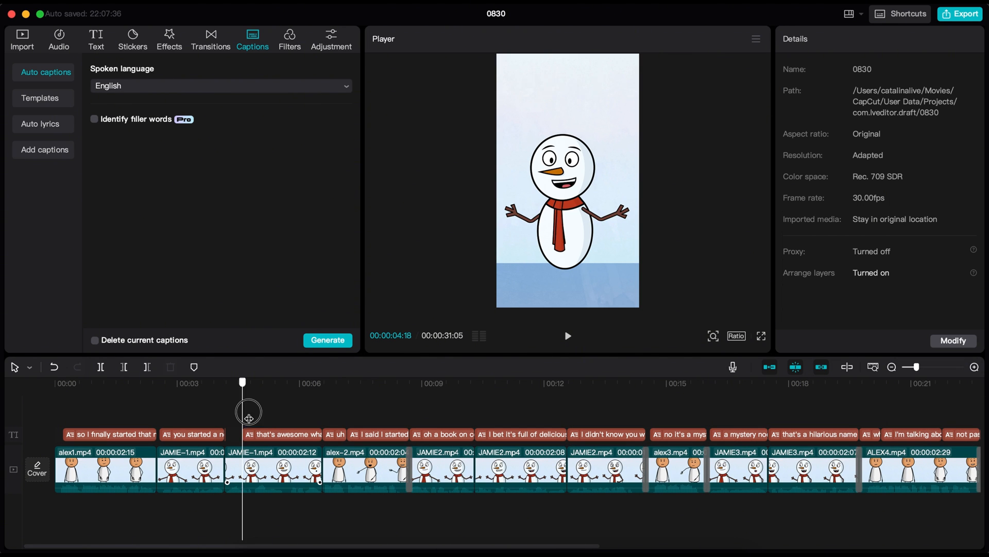
Step: Add the Snooping Around music on its own track and lower it to about -20 dB
{"action": "left_click_drag", "start_coordinate": [235, 158], "coordinate": [86, 520]}
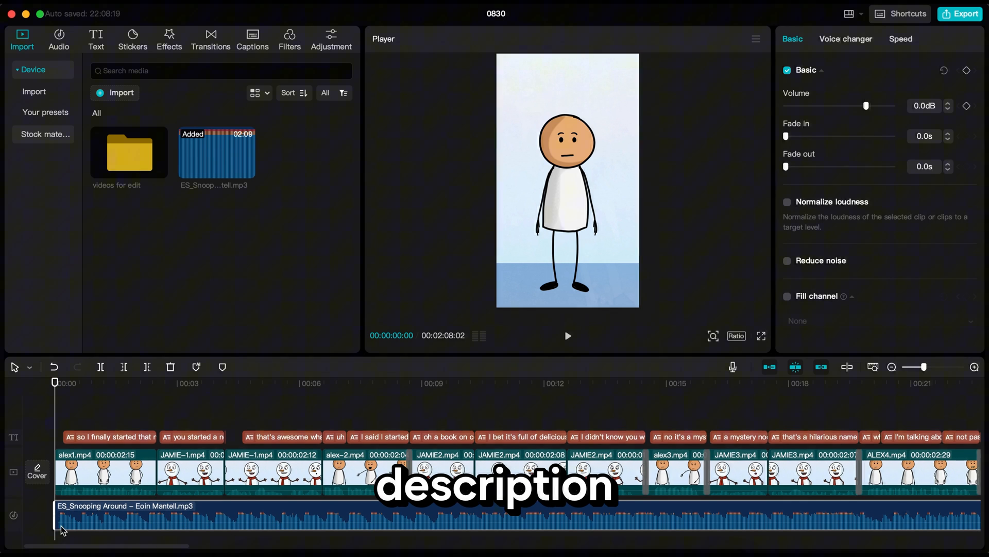
{"action": "left_click", "coordinate": [568, 336]}
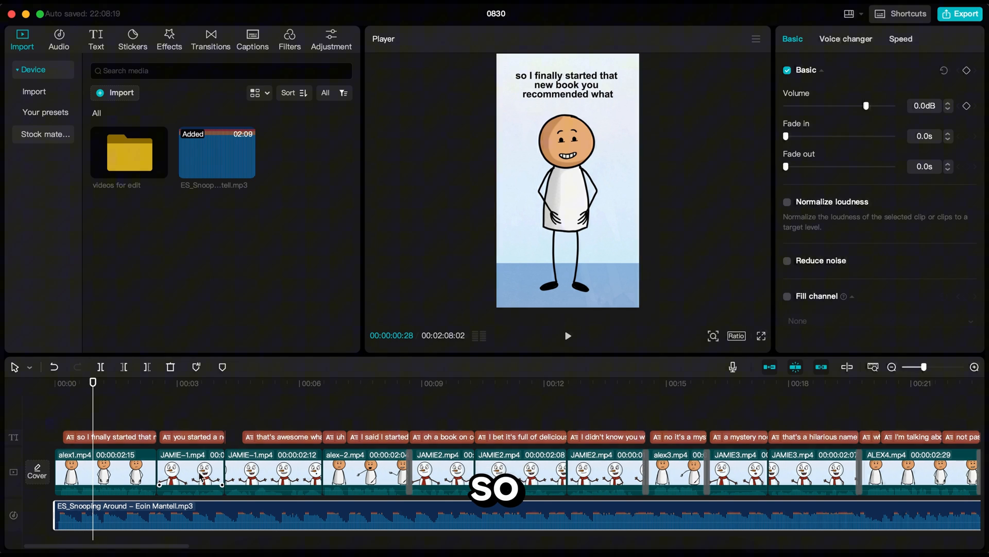
{"action": "left_click_drag", "start_coordinate": [866, 105], "coordinate": [839, 106]}
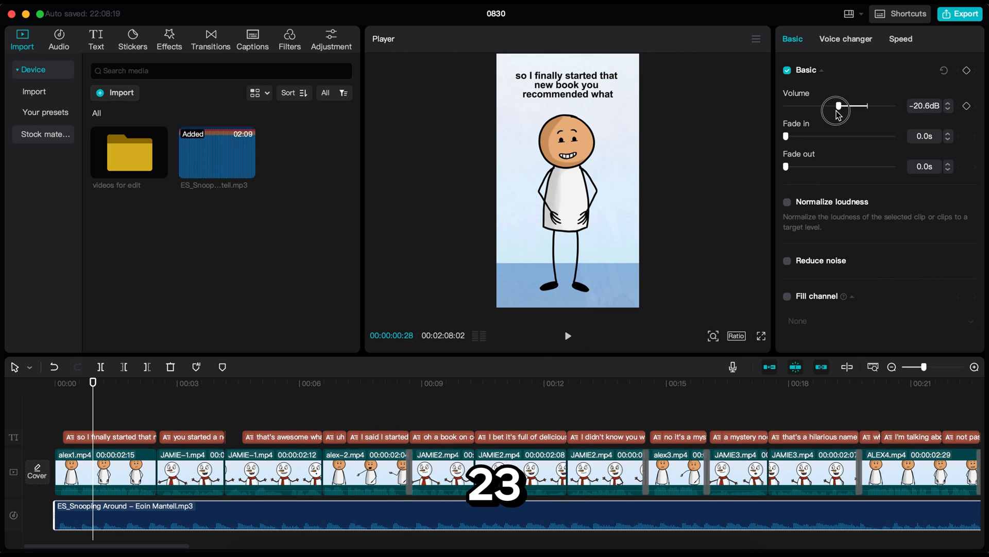
{"action": "left_click", "coordinate": [570, 342]}
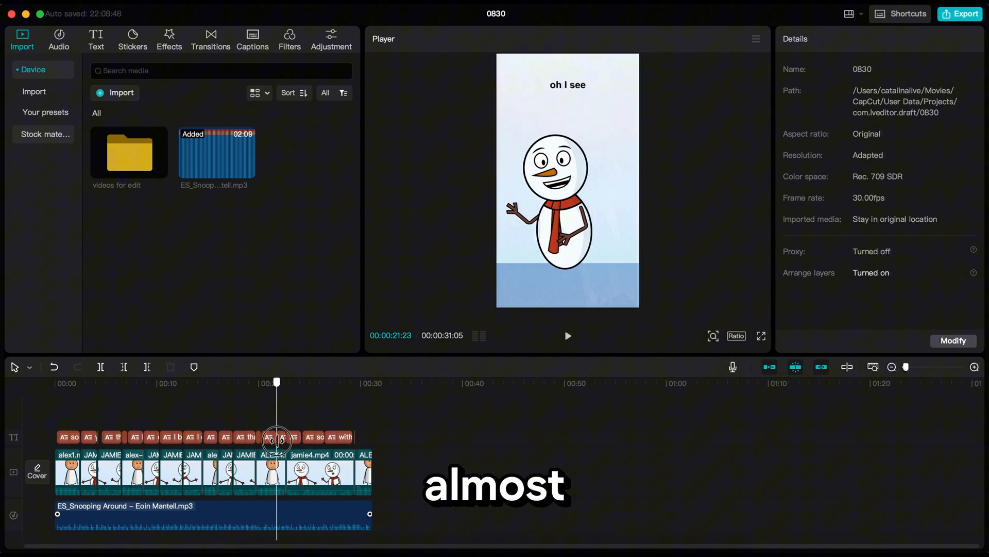
Step: Export the Short as a 4K H.264 mp4 at 30 fps
{"action": "left_click", "coordinate": [946, 20]}
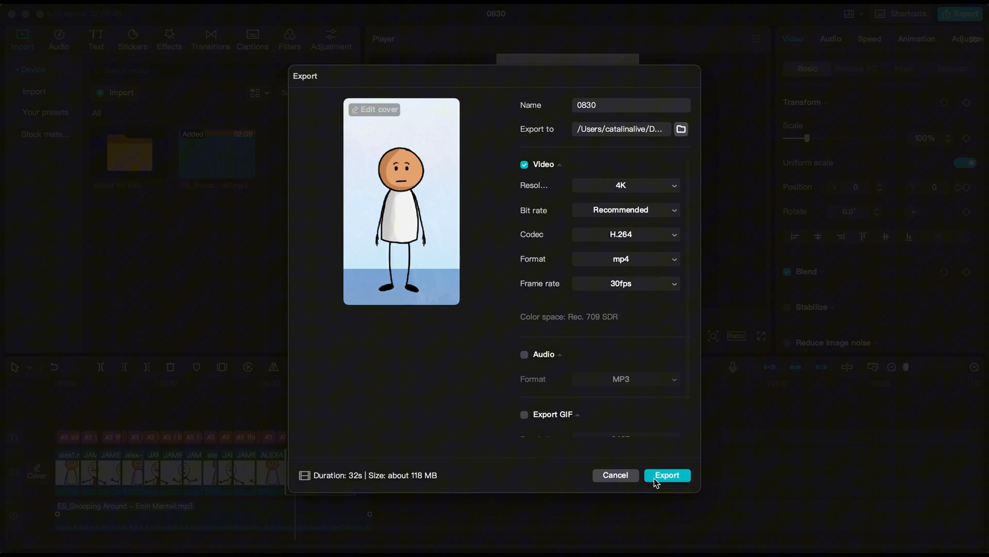
{"action": "left_click", "coordinate": [655, 478]}
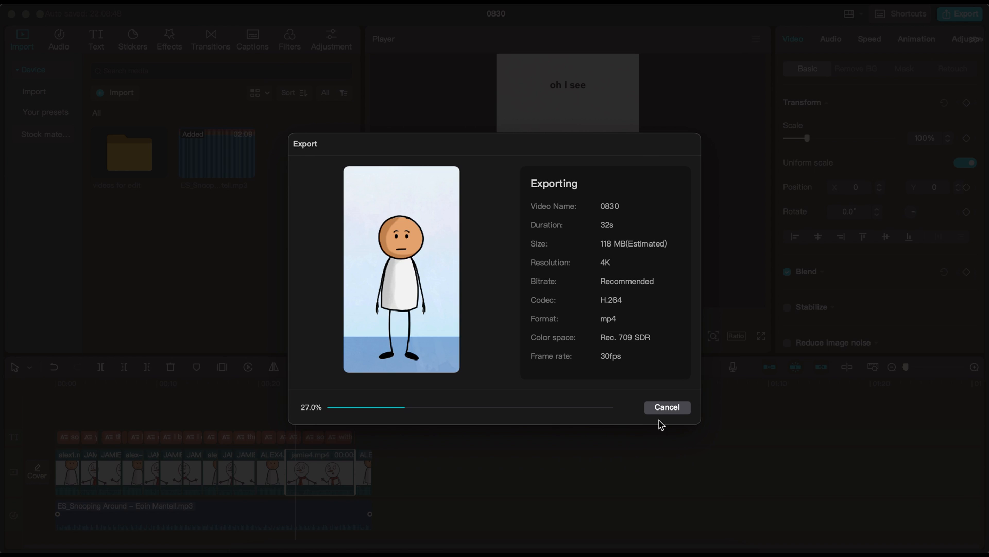